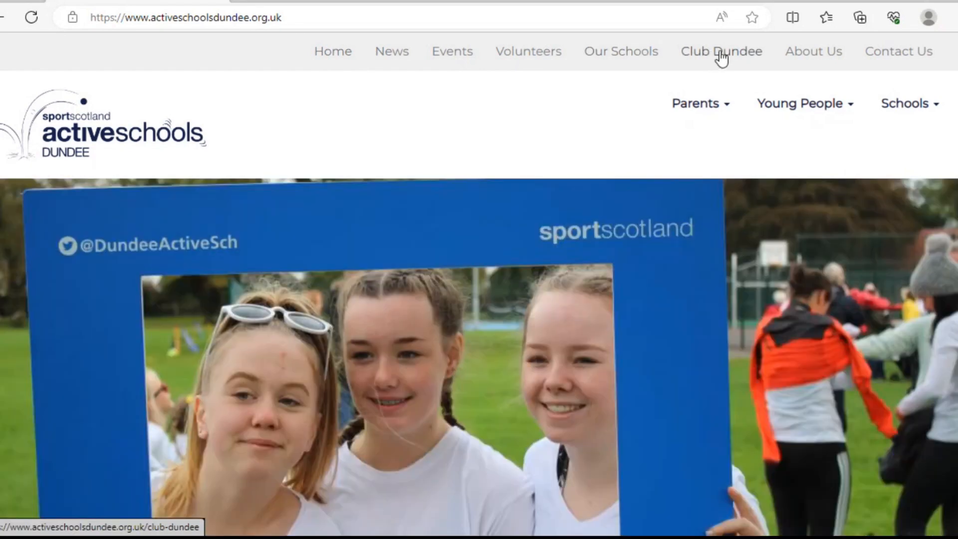
Step: Open the Club Dundee page from the top navigation and scroll down to the Apply Now button
left_click(722, 54)
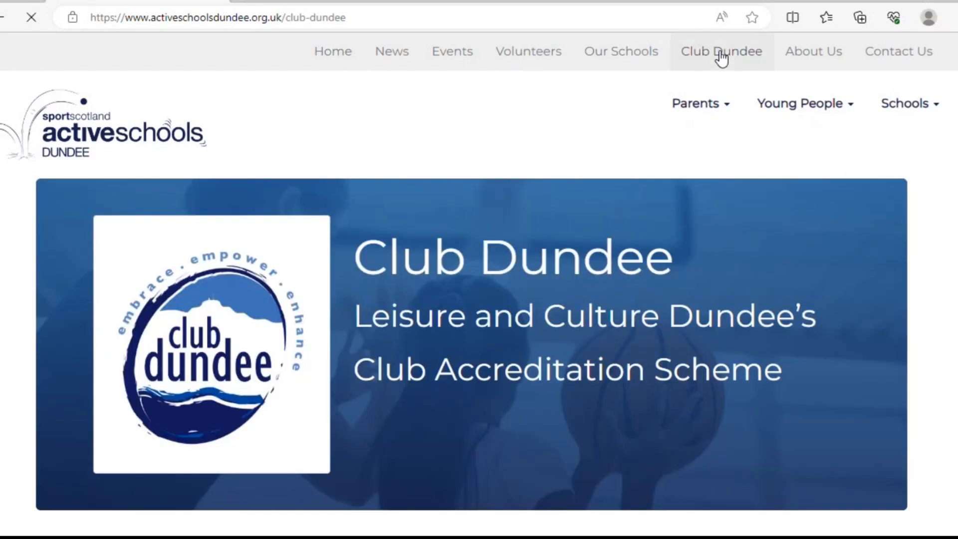
scroll(410, 379, "down", 9)
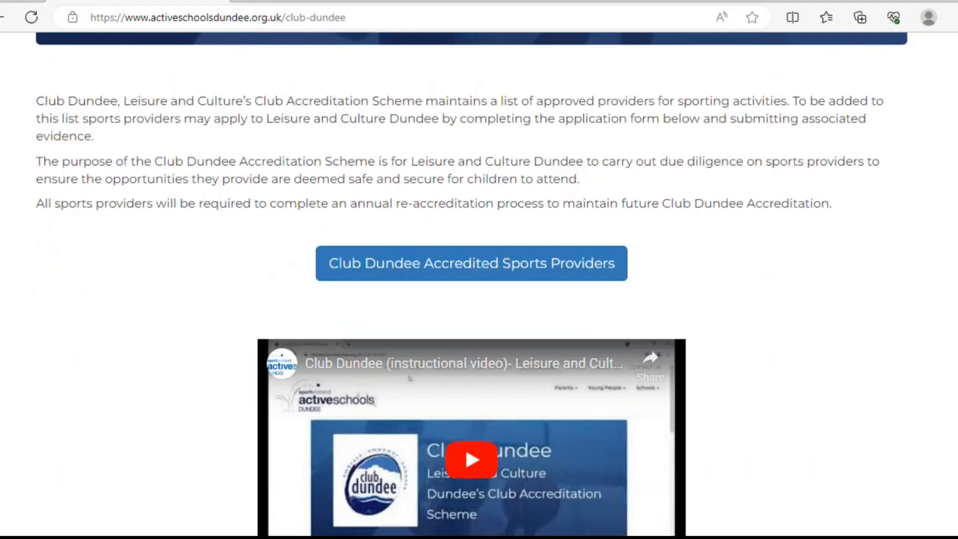
scroll(472, 284, "down", 4)
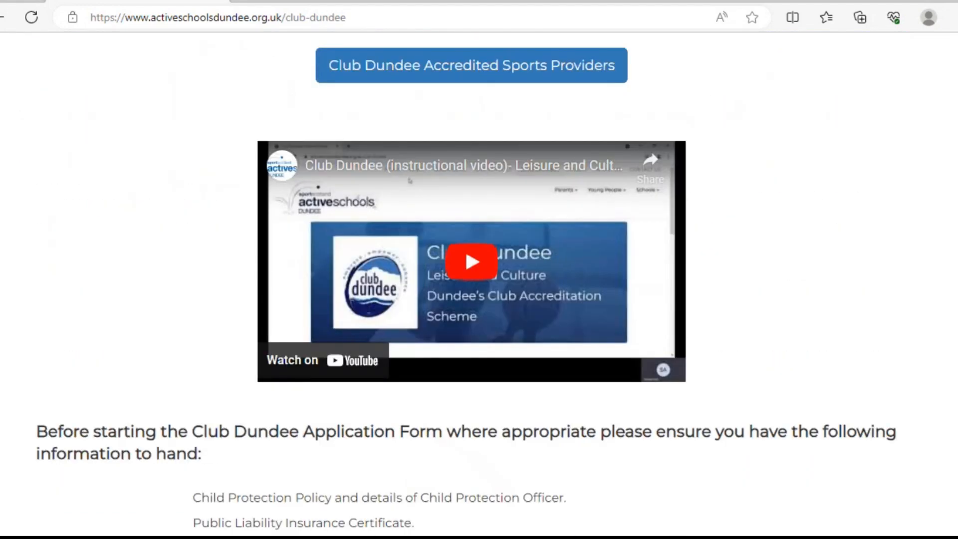
left_click_drag(956, 185, 954, 226)
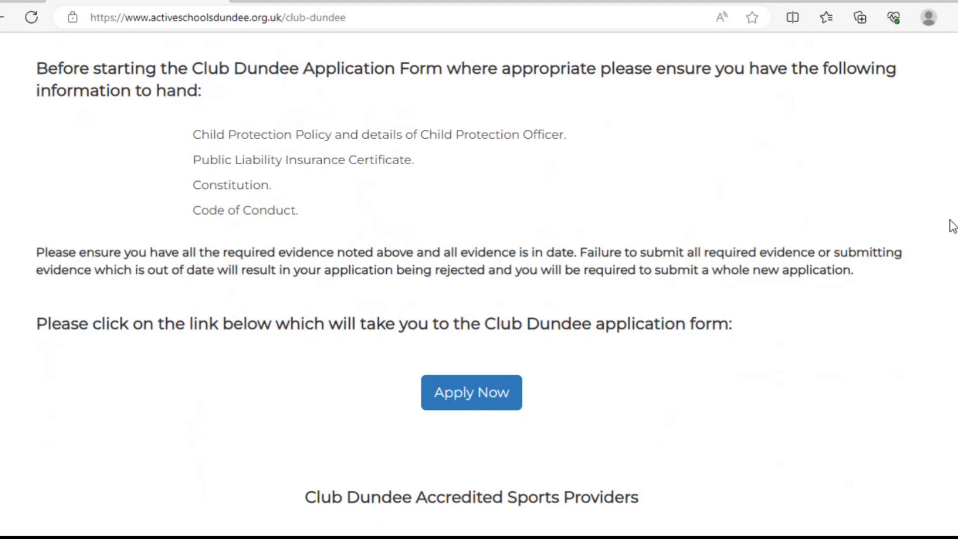
Step: Start the application with Apply Now and go past the Guidance Notes to General Information
left_click(507, 399)
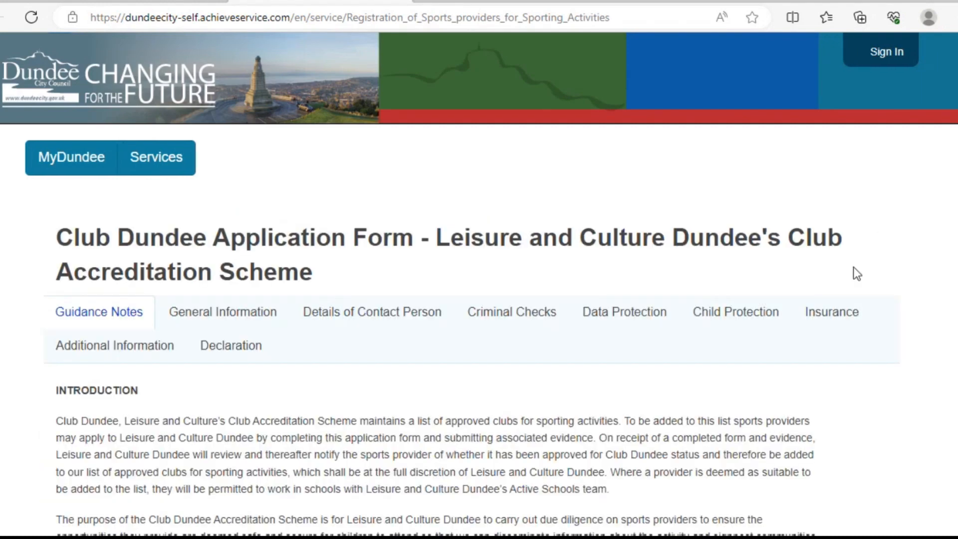
scroll(954, 307, "down", 3)
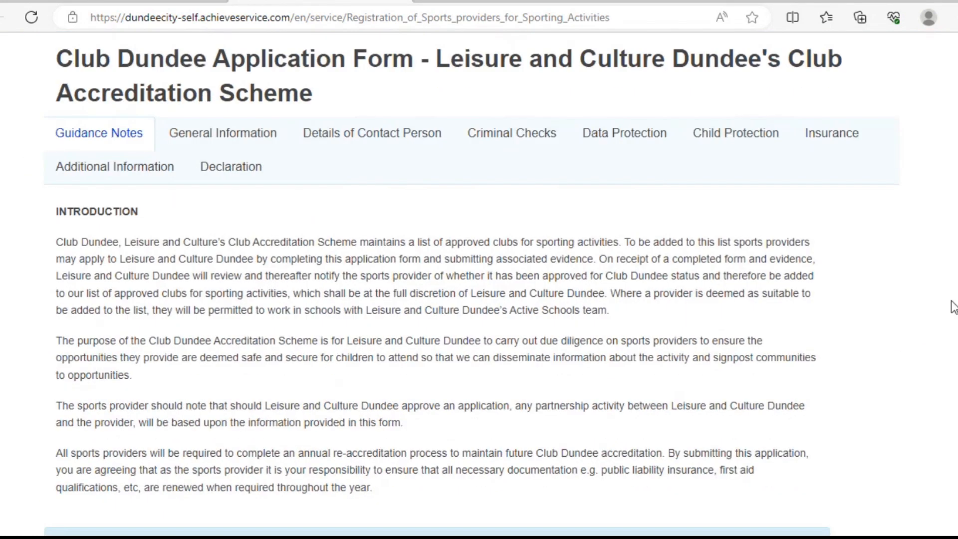
scroll(953, 307, "down", 1)
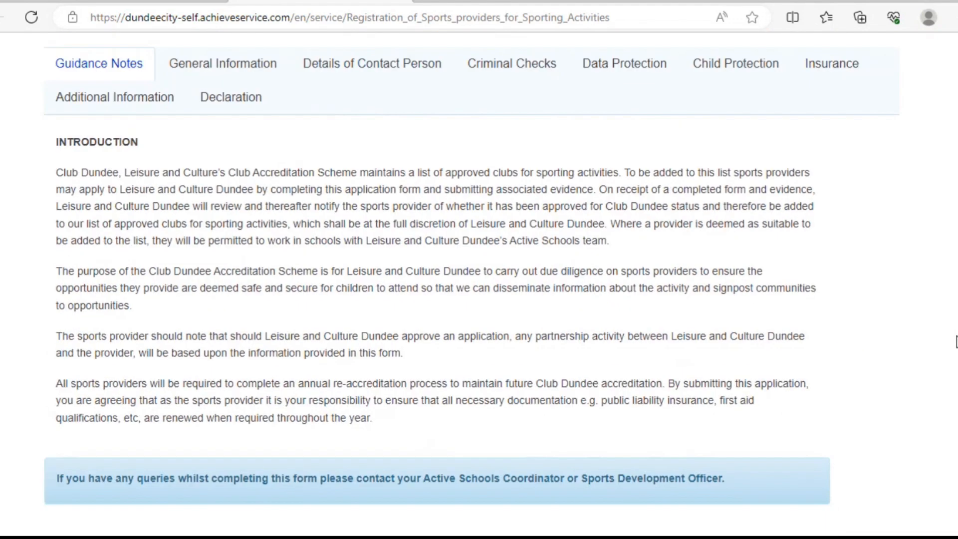
scroll(955, 344, "down", 1)
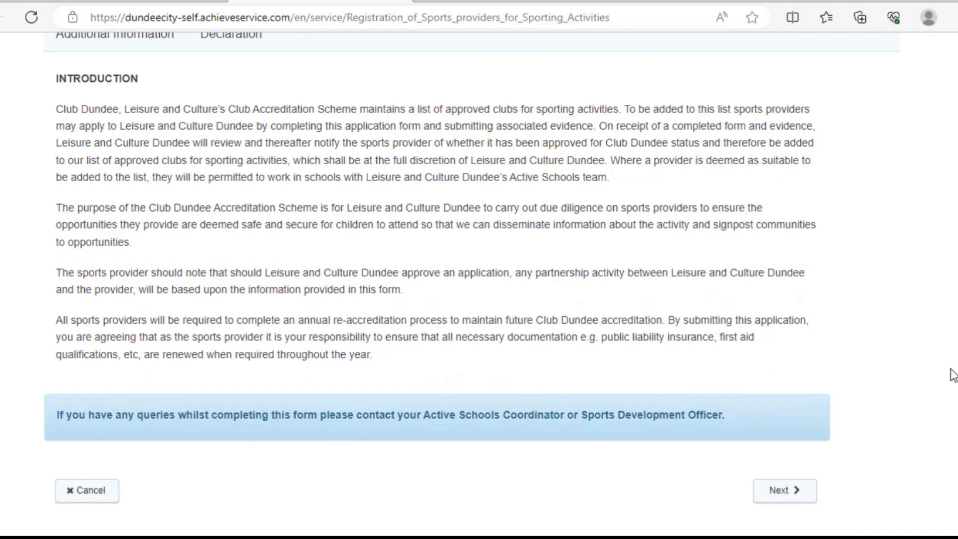
left_click(794, 498)
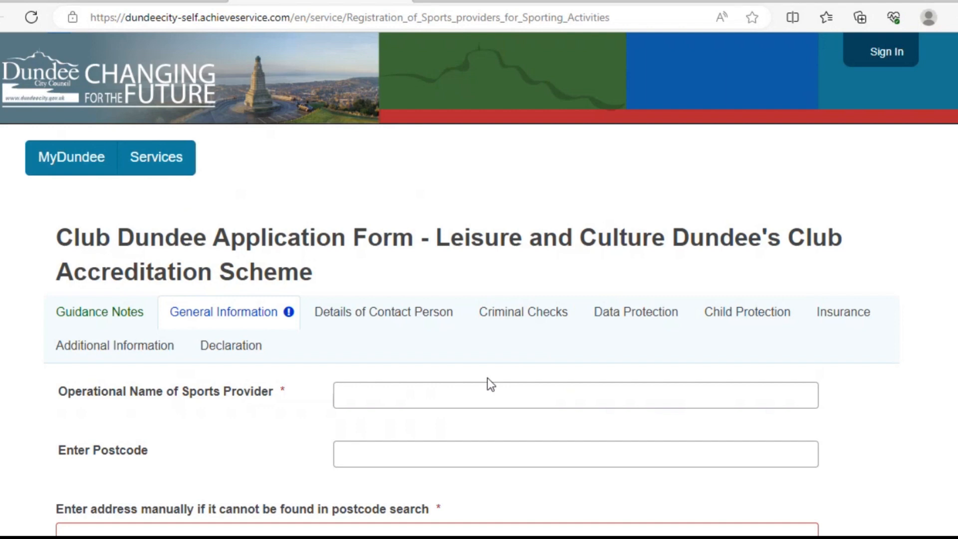
Step: Enter 'AC Dundee' as the operational name and fill the postcode, address and contact details from the saved entry
left_click(464, 388)
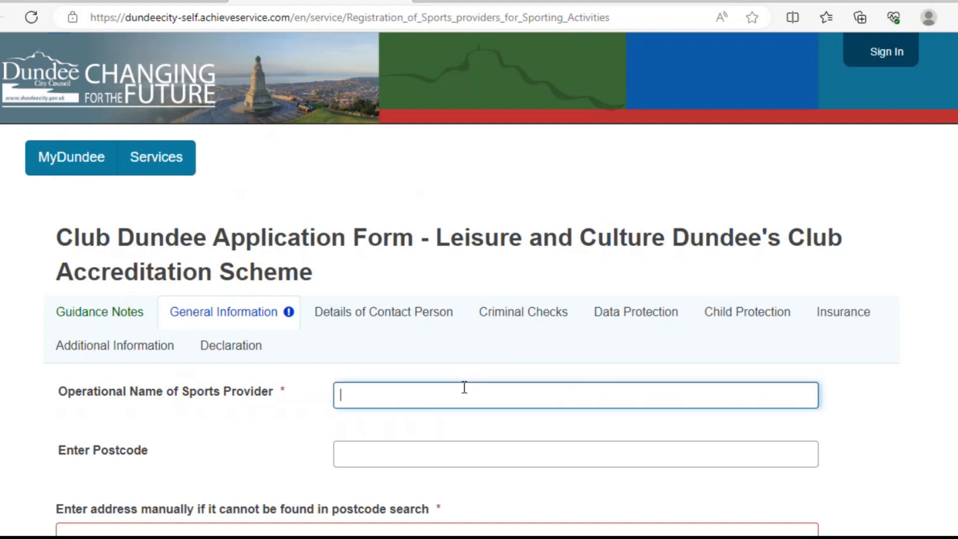
type("AC Dundee")
scroll(948, 238, "down", 5)
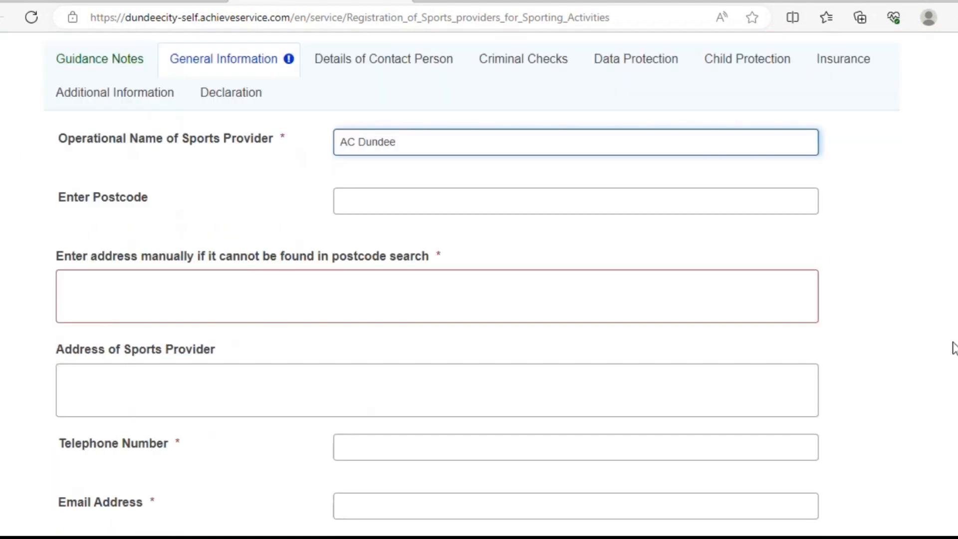
left_click(424, 210)
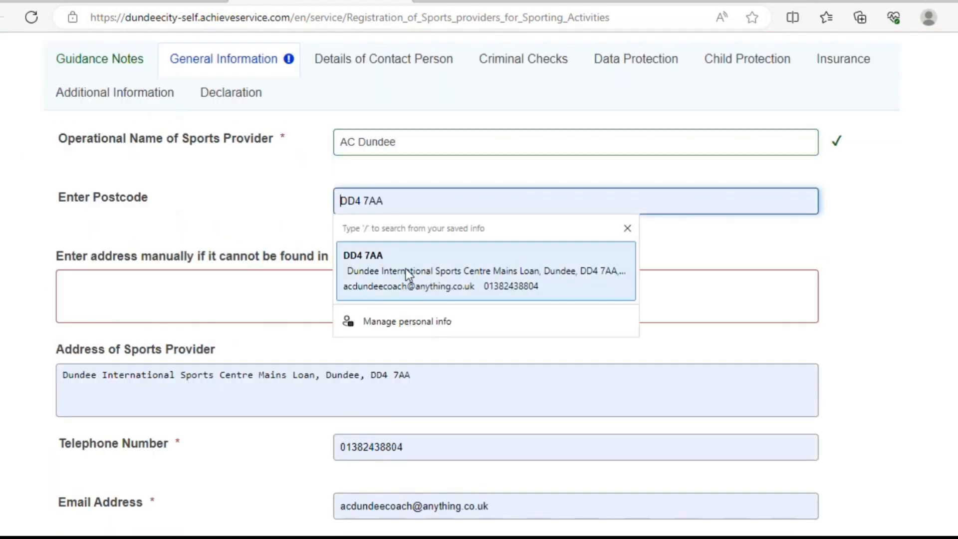
left_click(405, 268)
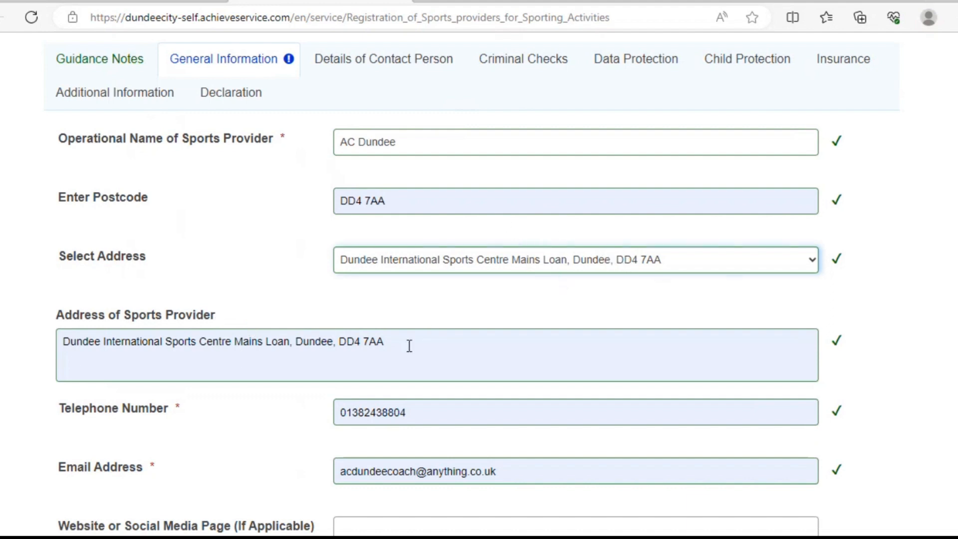
scroll(755, 321, "down", 4)
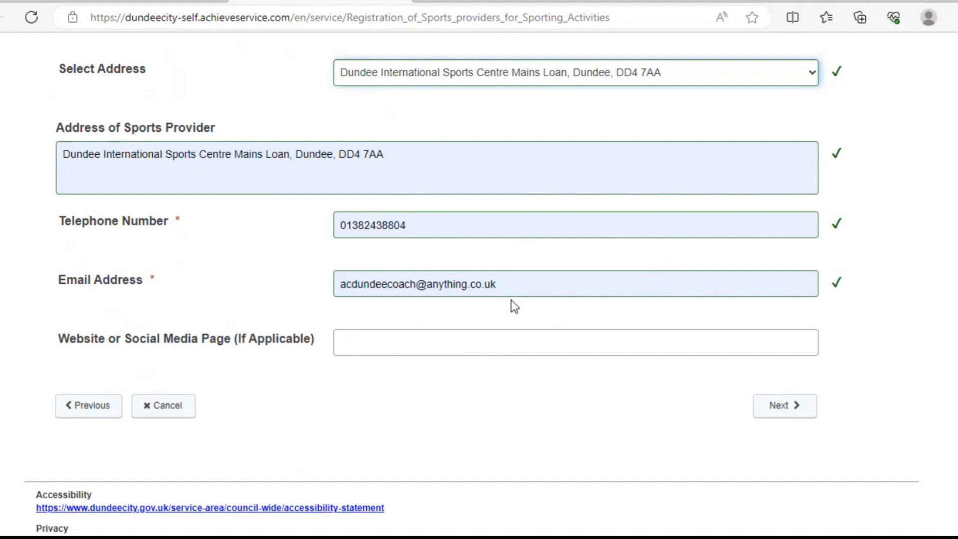
left_click(427, 345)
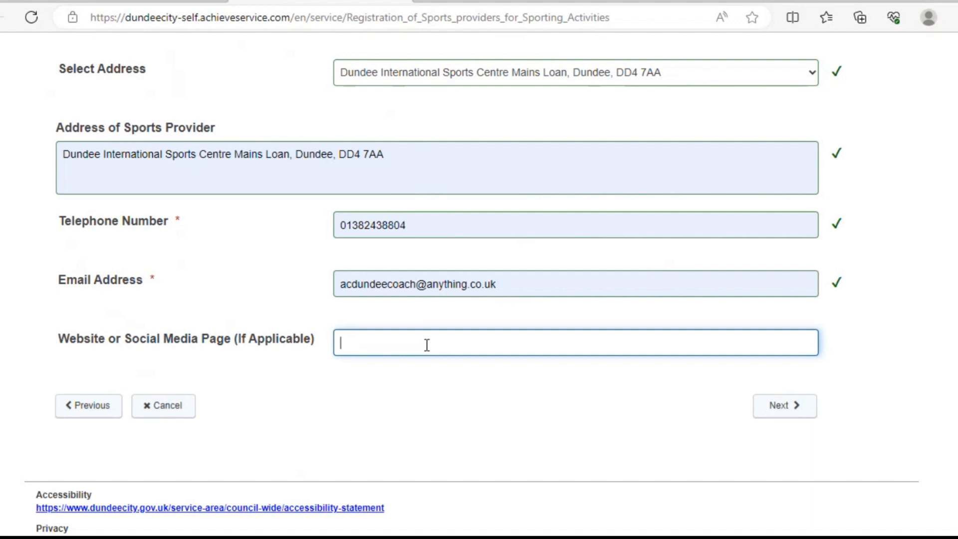
type("@acdundee")
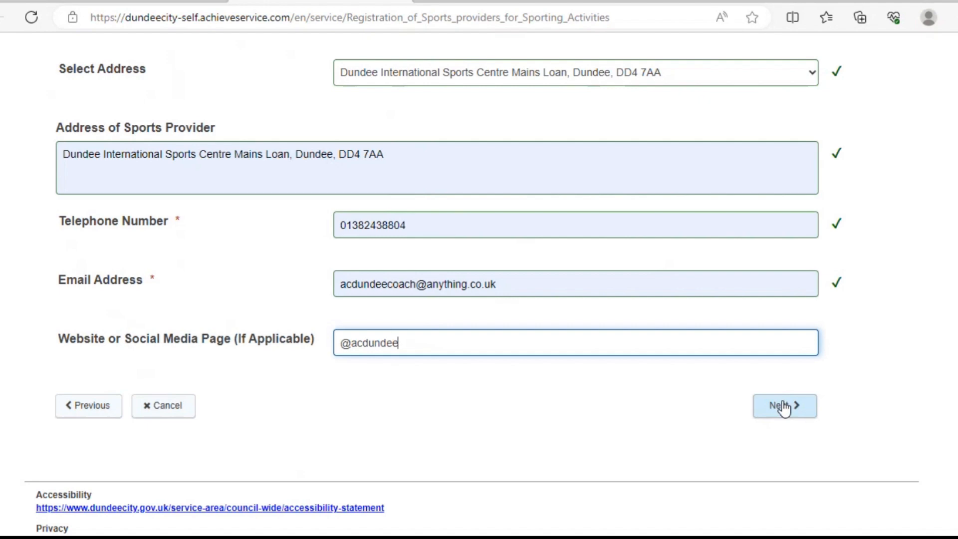
left_click(785, 408)
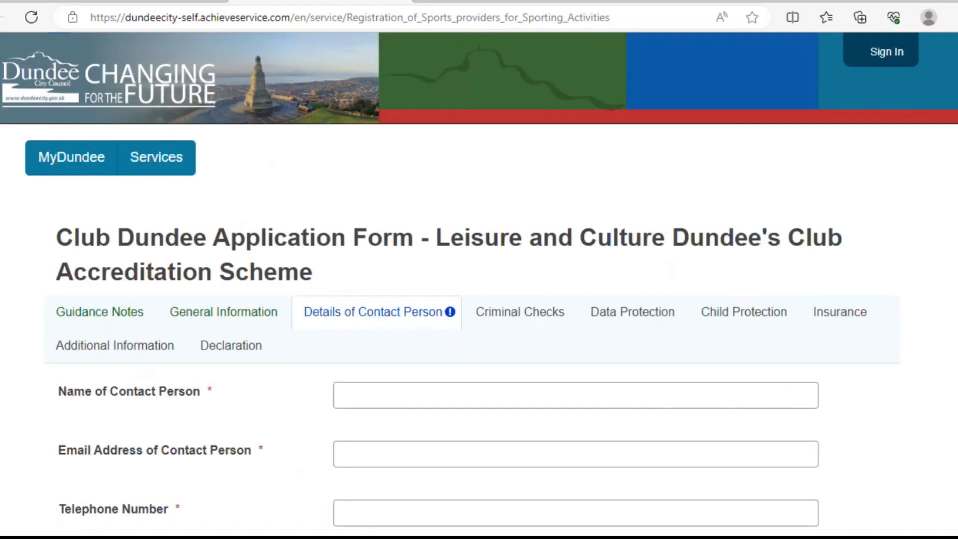
Step: Fill the contact person's name and telephone from saved info and type their e-mail address
scroll(898, 244, "down", 4)
scroll(472, 284, "down", 1)
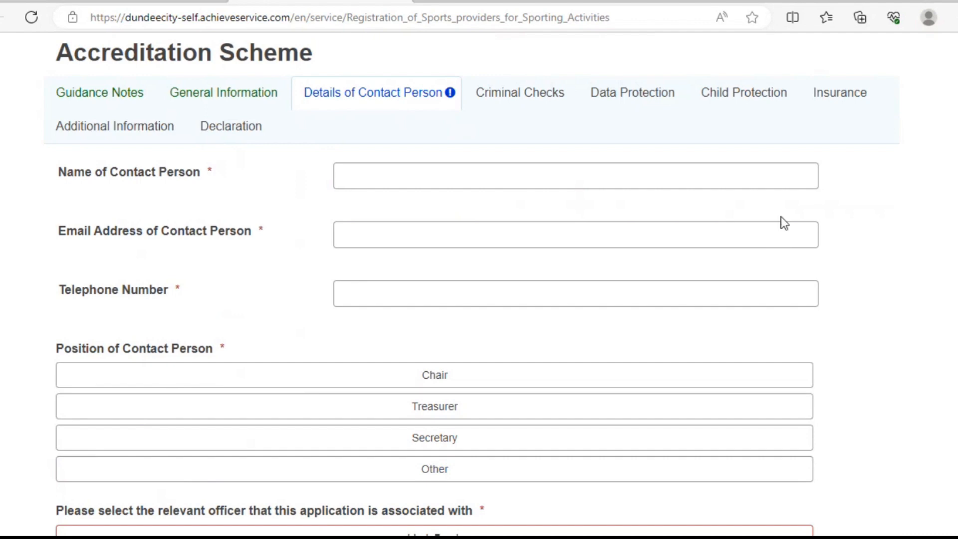
left_click(402, 170)
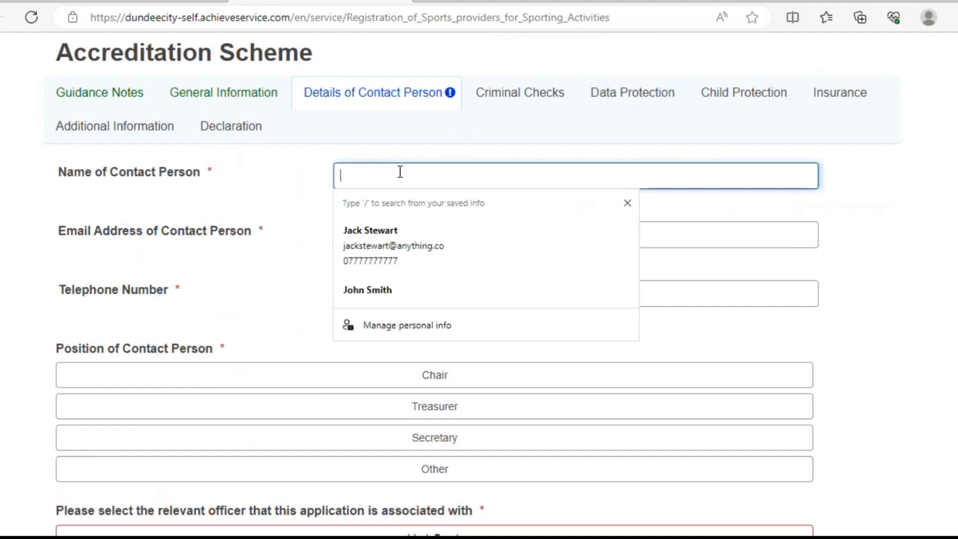
left_click(387, 289)
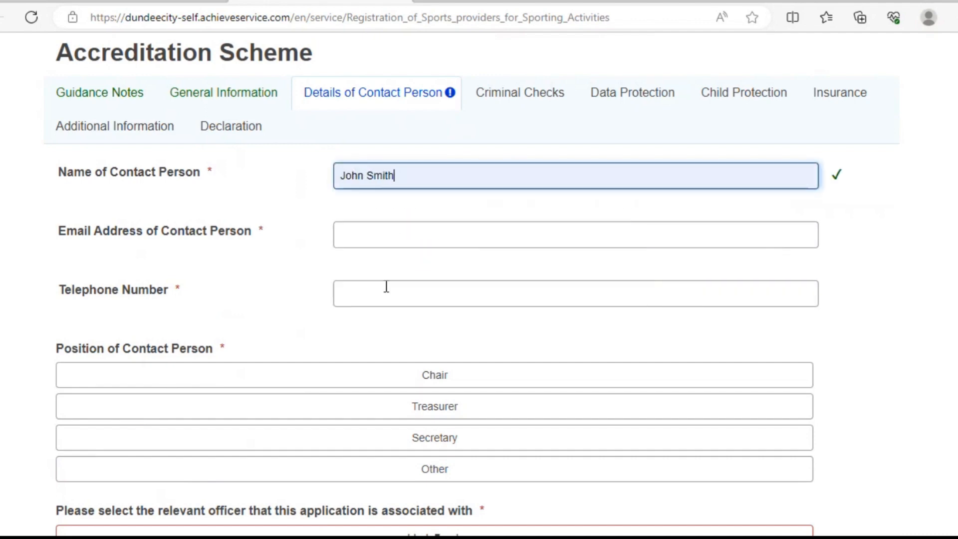
left_click(407, 235)
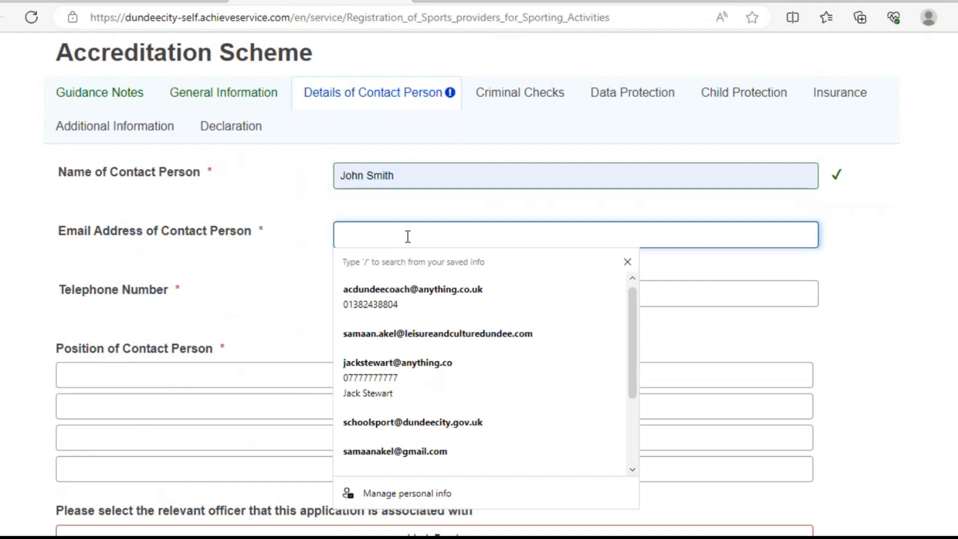
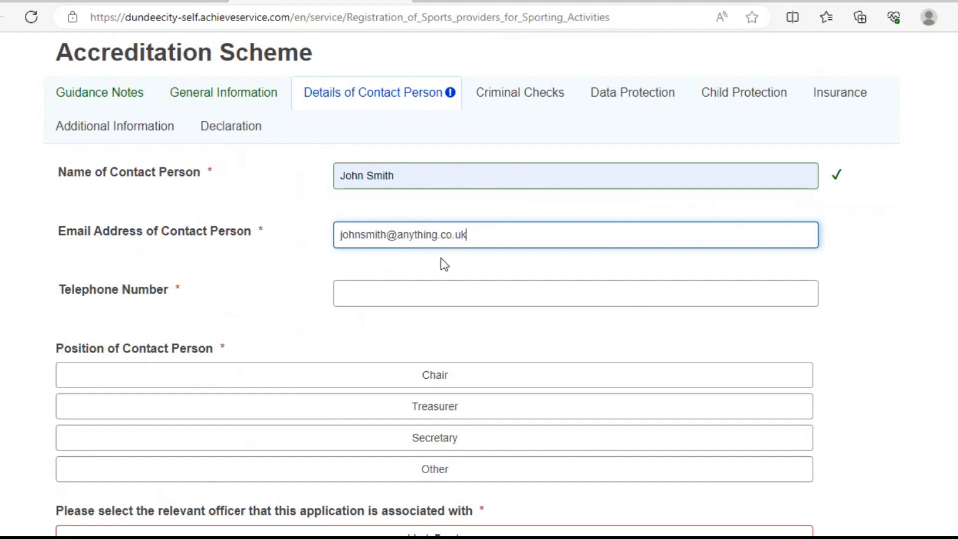
left_click(428, 298)
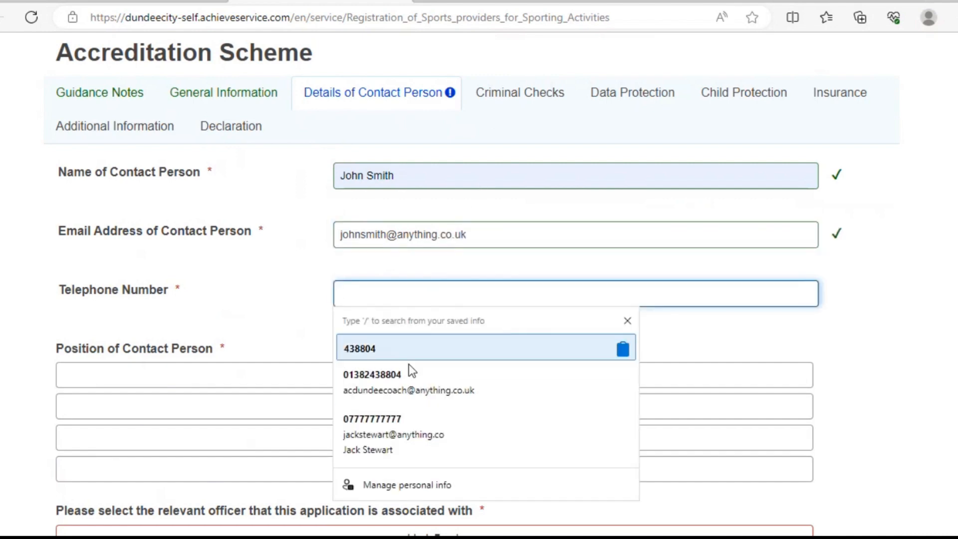
left_click(406, 377)
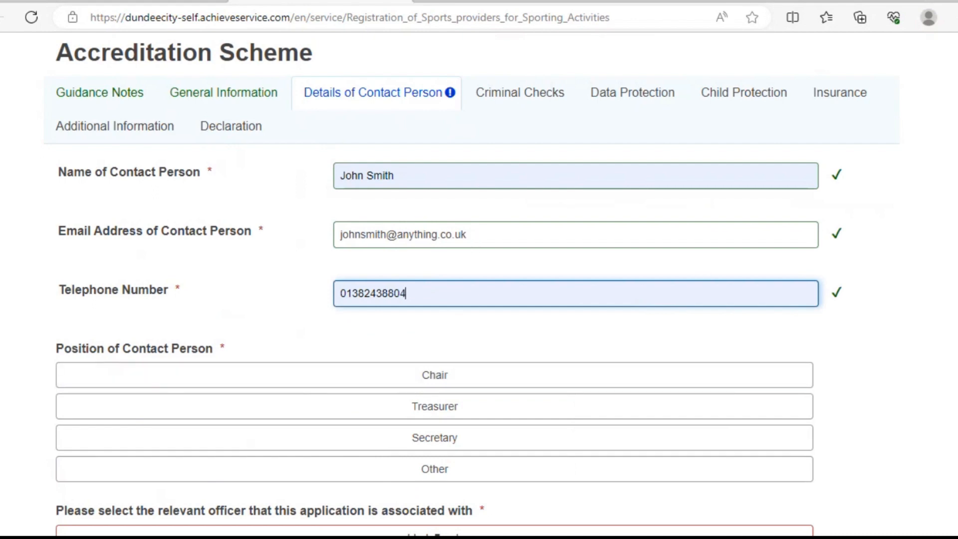
Step: Set the contact person's position to Other, described as 'Committee member'
scroll(703, 270, "down", 2)
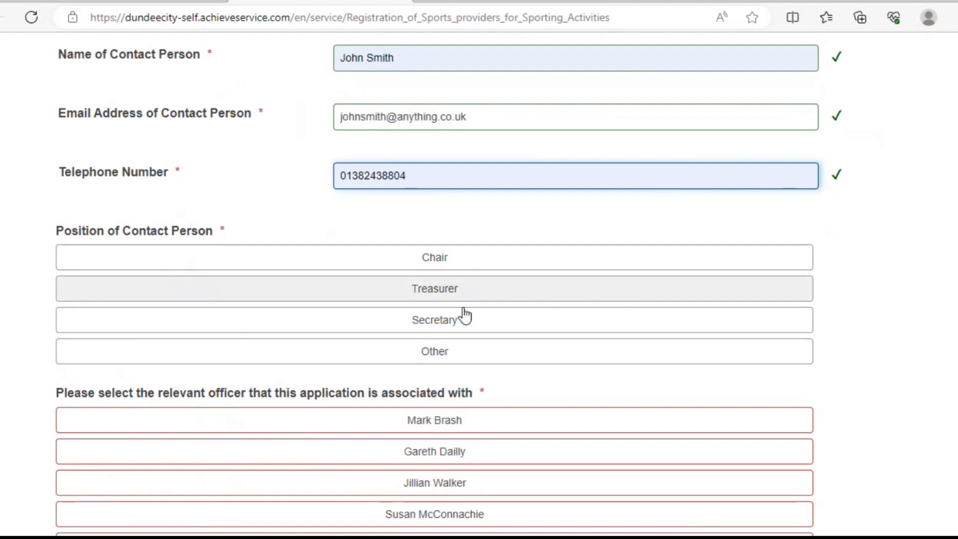
left_click(453, 358)
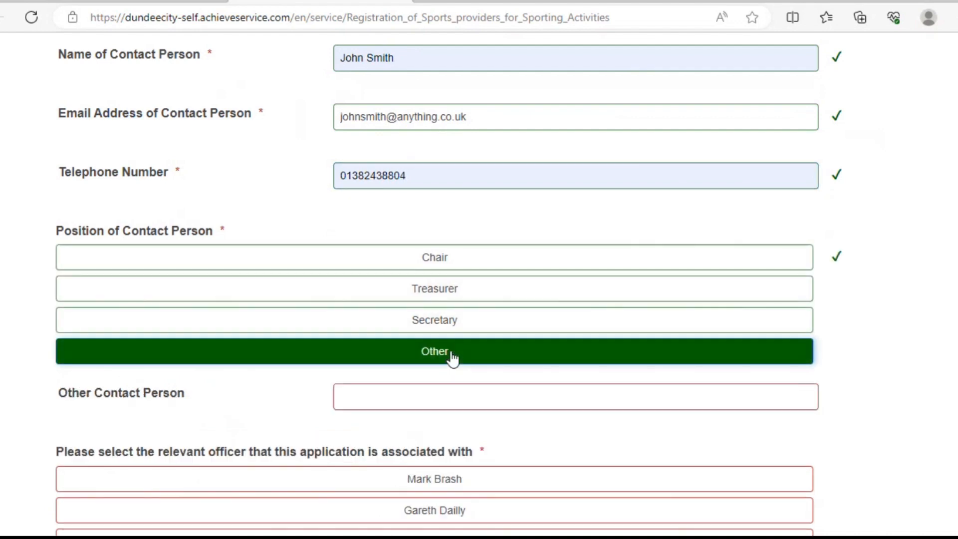
left_click(442, 393)
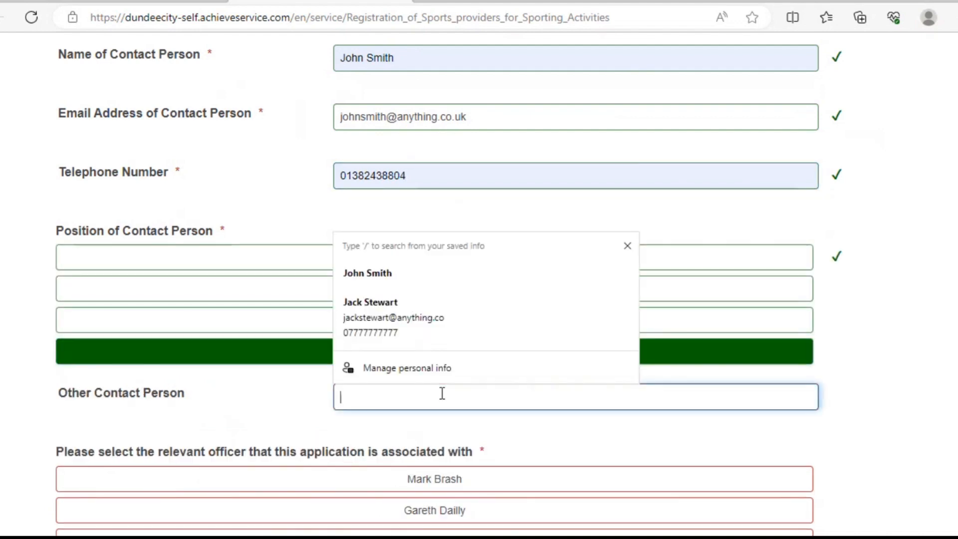
type("Committtee")
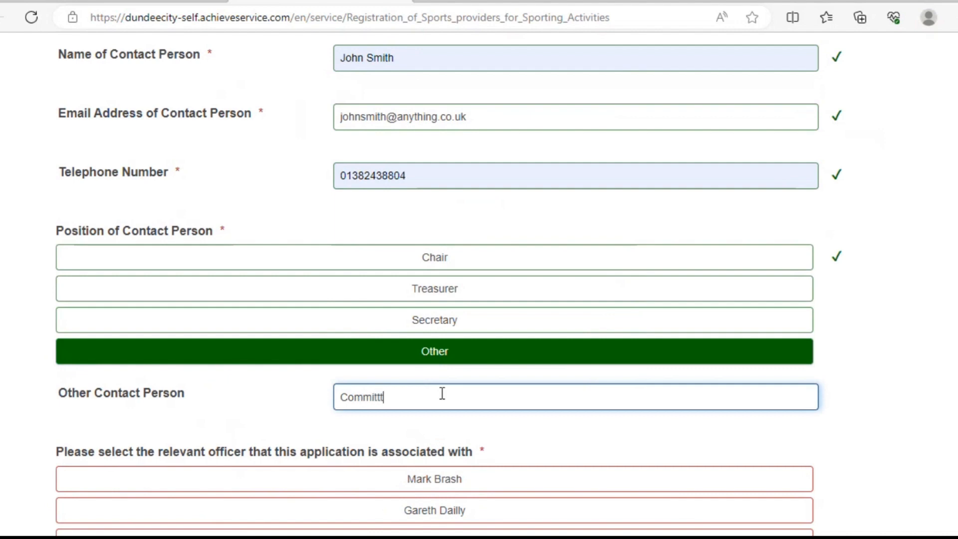
key("BackSpace")
key("BackSpace")
key("BackSpace")
key("BackSpace")
key("BackSpace")
type("tee member")
Step: Choose the associated officer from the list and continue to Criminal Checks
scroll(948, 389, "down", 7)
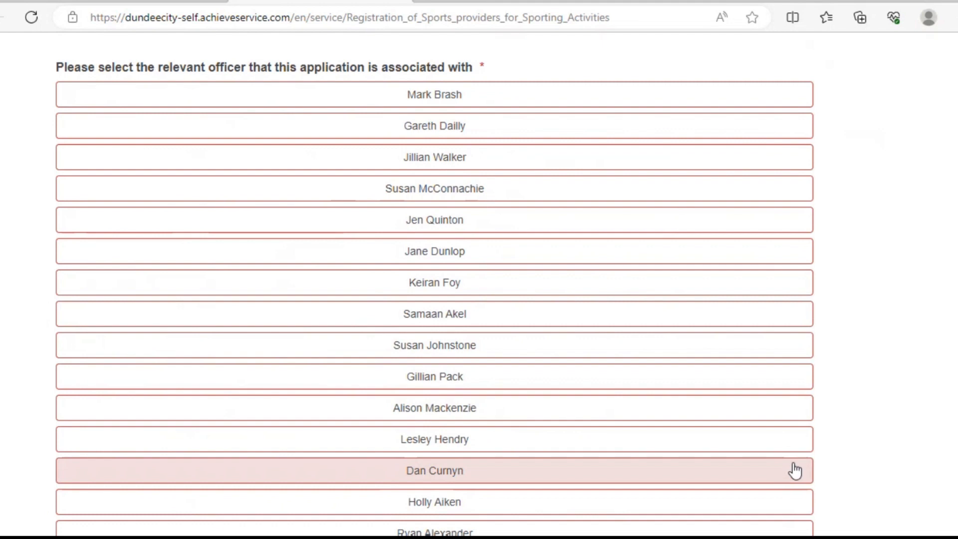
scroll(953, 424, "down", 2)
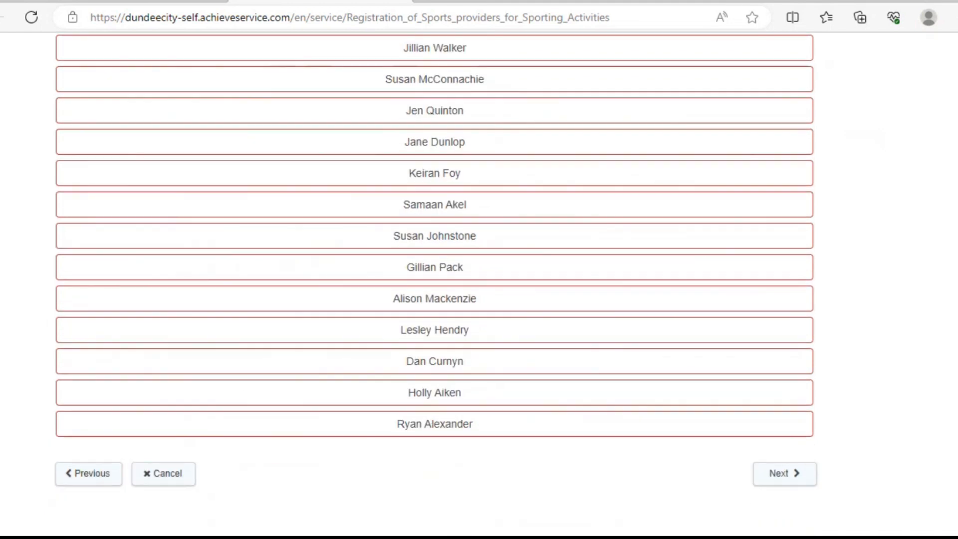
scroll(435, 274, "up", 2)
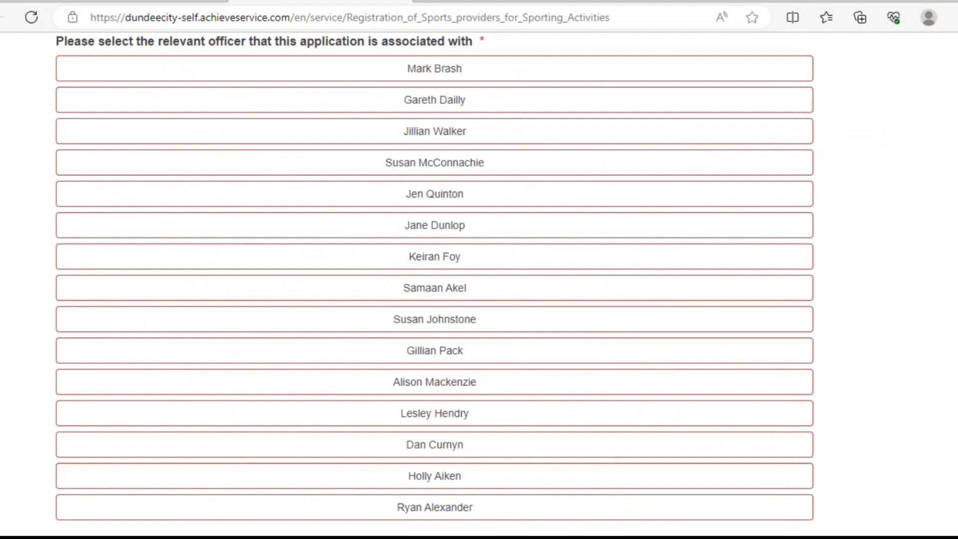
left_click(526, 302)
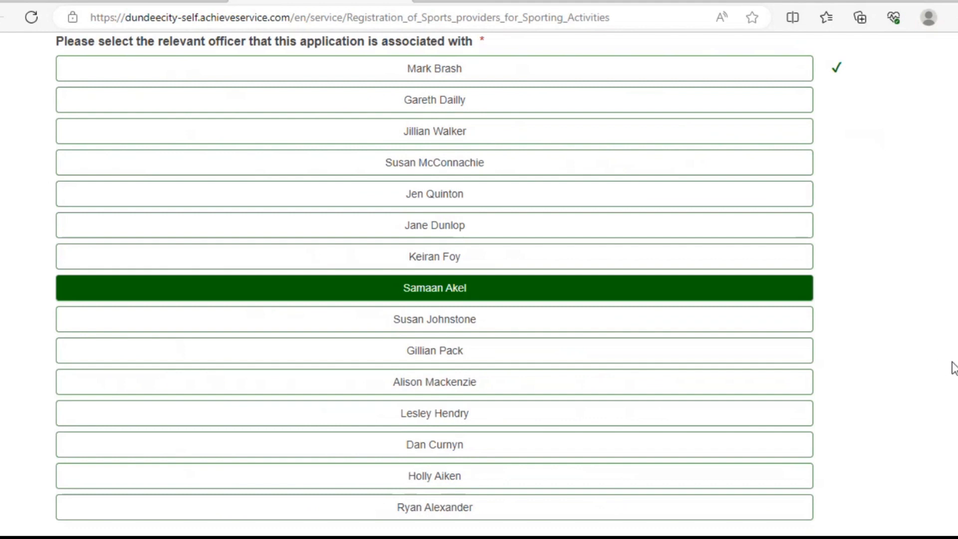
scroll(434, 275, "down", 4)
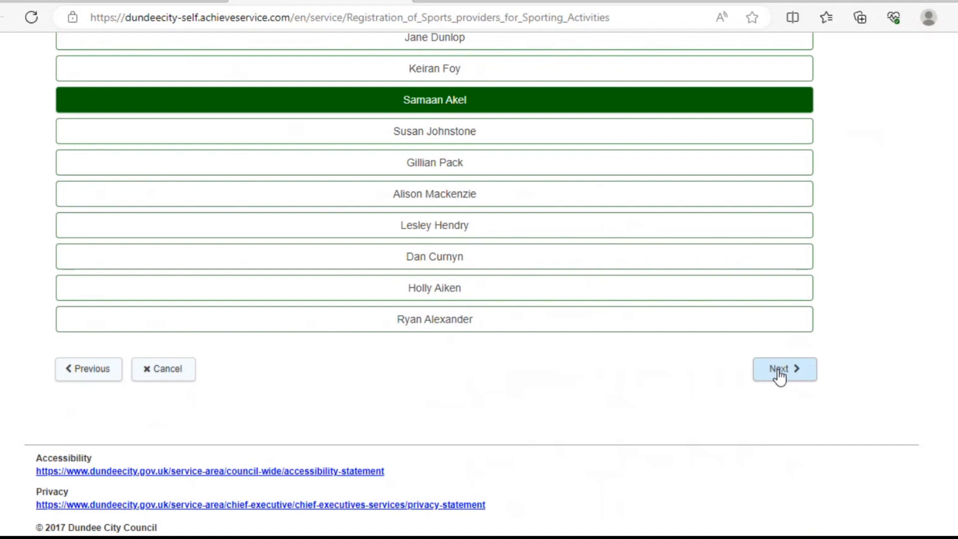
left_click(780, 375)
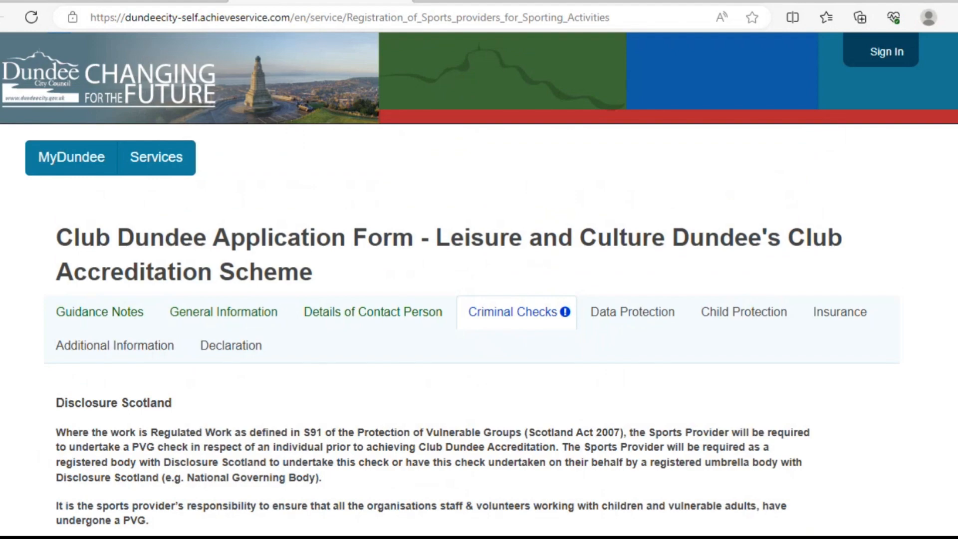
Step: Answer Yes that everyone working with children or vulnerable adults is PVG checked, then continue
scroll(941, 242, "down", 2)
scroll(480, 284, "down", 3)
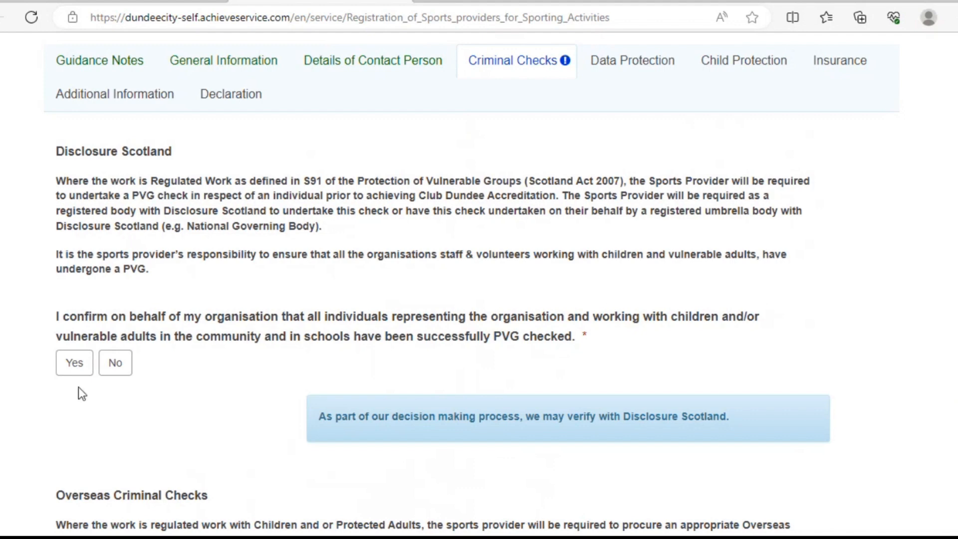
left_click(75, 367)
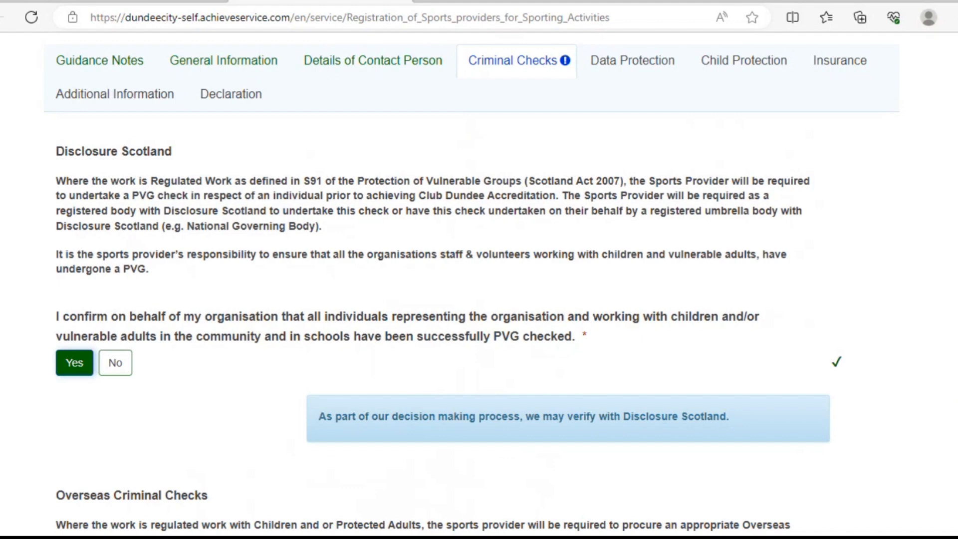
scroll(956, 472, "down", 5)
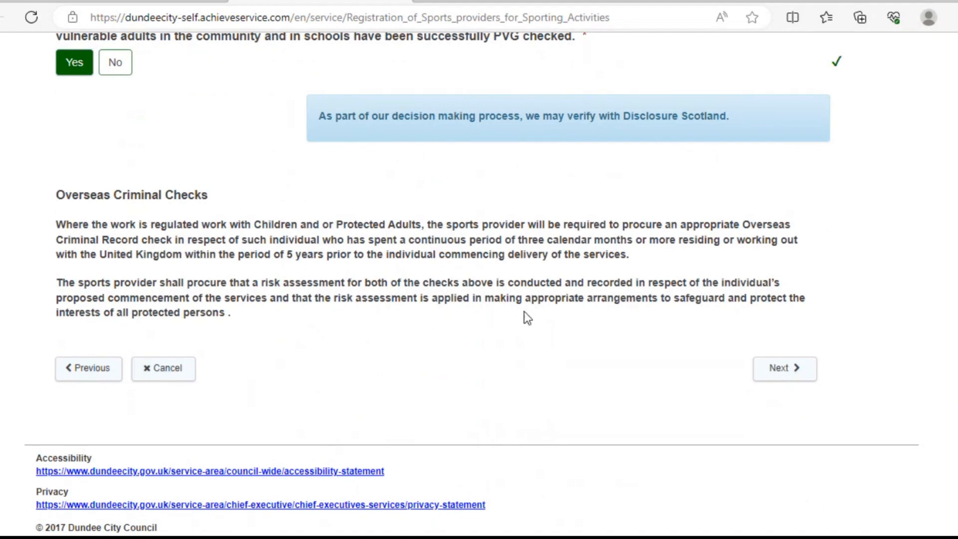
left_click(780, 382)
Step: Answer Yes that the privacy notice has been read and understood, then go to Child Protection
scroll(940, 253, "down", 2)
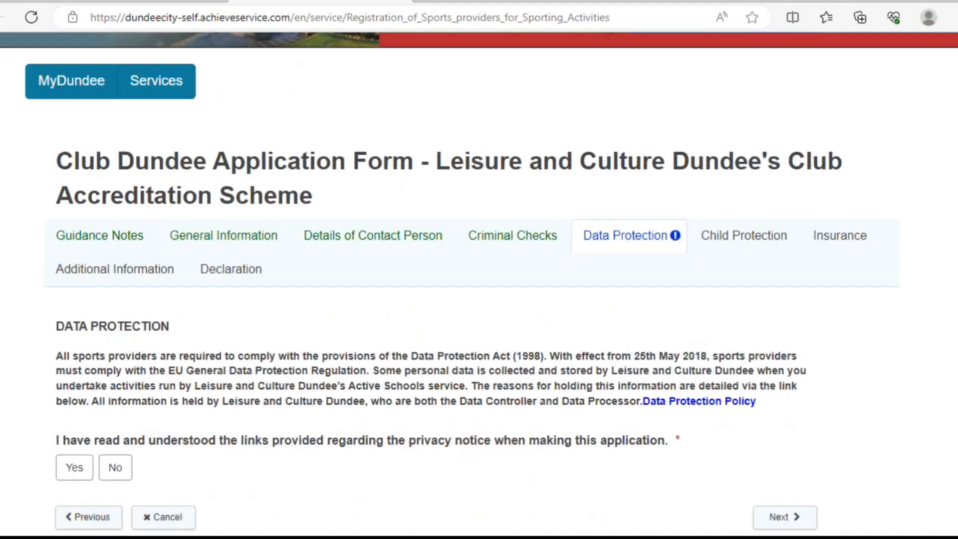
scroll(950, 409, "down", 3)
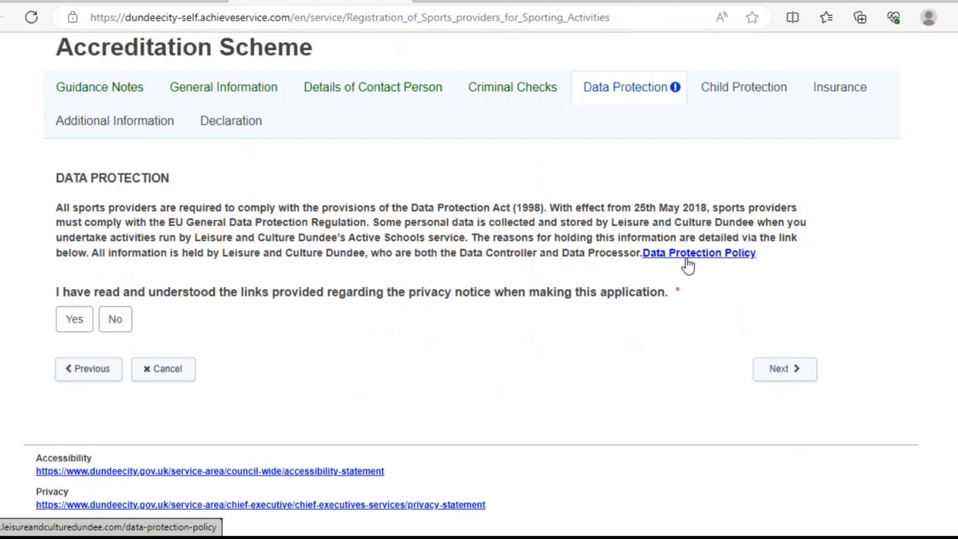
left_click(68, 330)
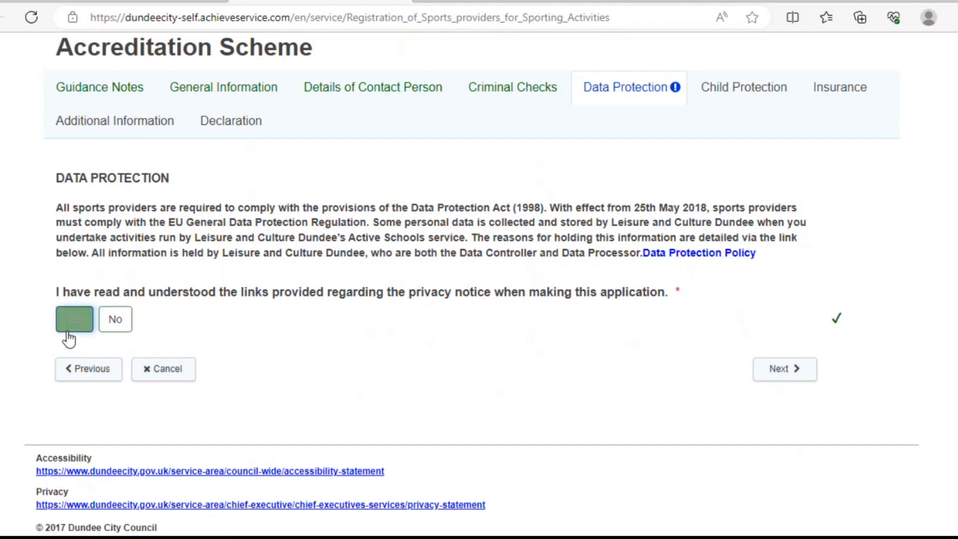
left_click(784, 369)
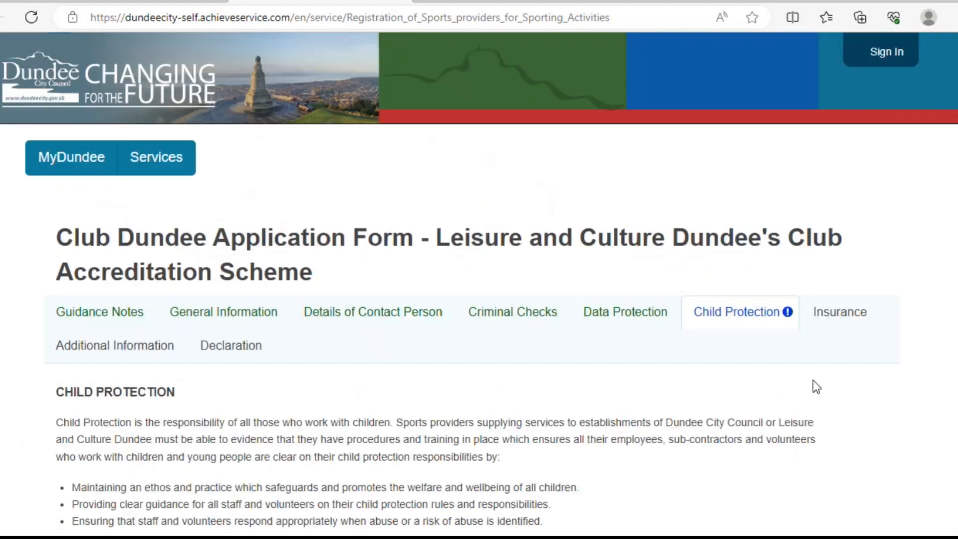
scroll(951, 310, "down", 6)
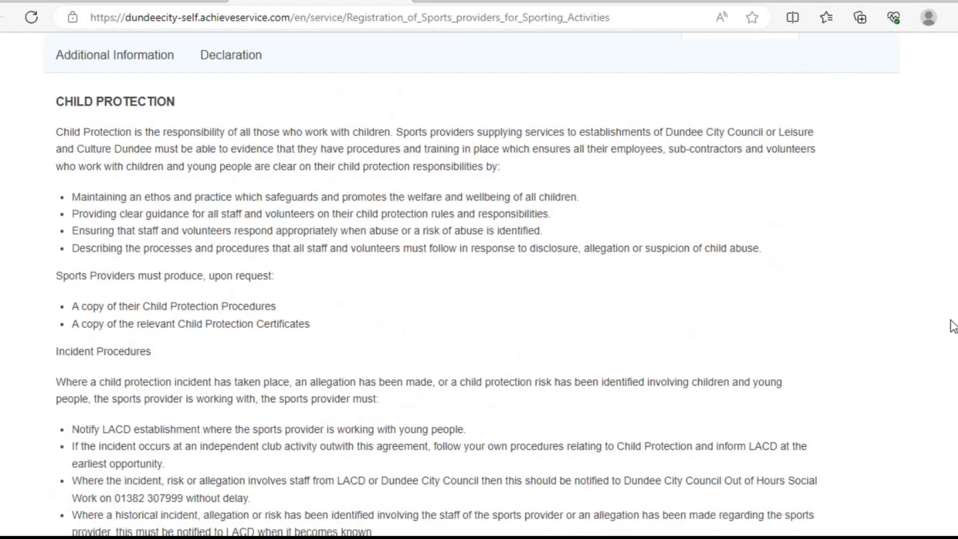
scroll(953, 330, "down", 1)
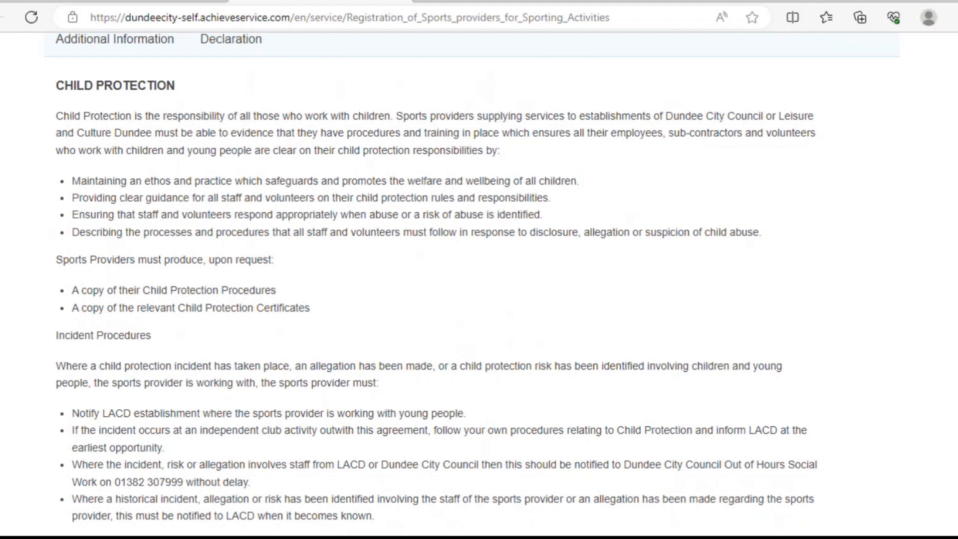
scroll(438, 283, "down", 3)
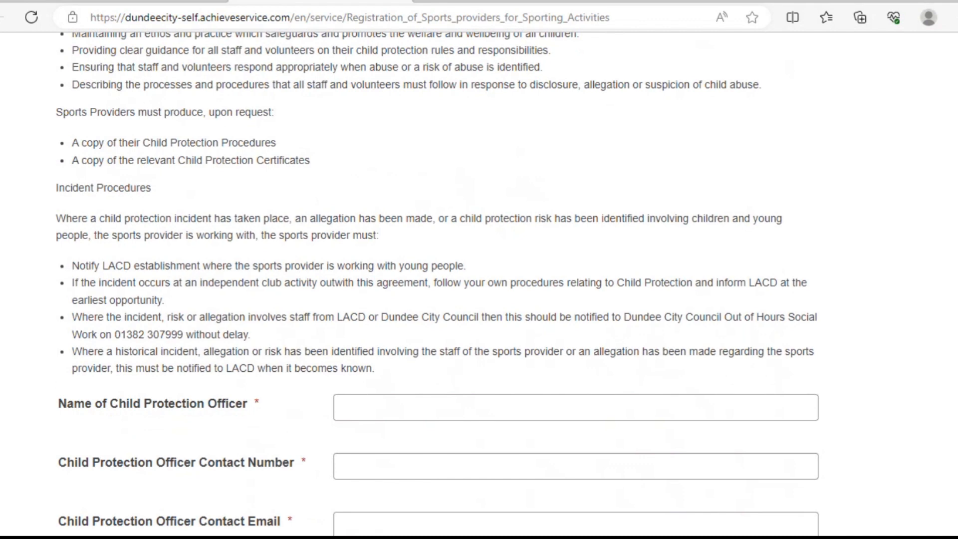
scroll(437, 284, "down", 4)
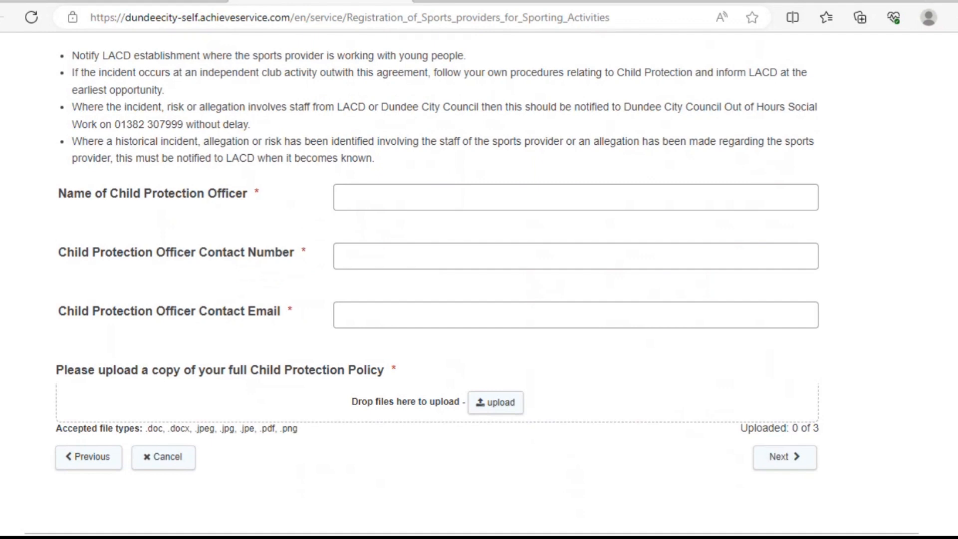
Step: Fill the child protection officer's name, number and e-mail from saved details, upload Child Protection Policy.docx, and continue
left_click(391, 191)
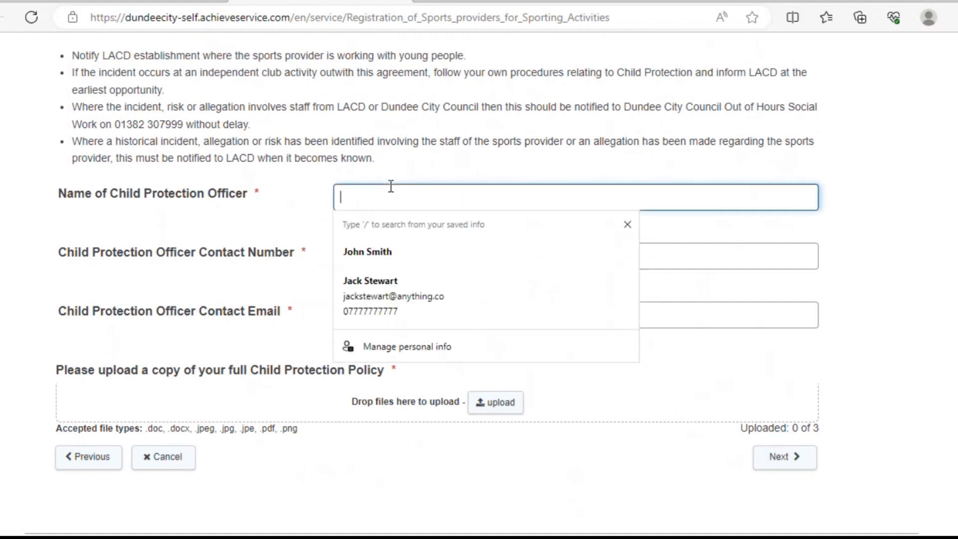
left_click(385, 282)
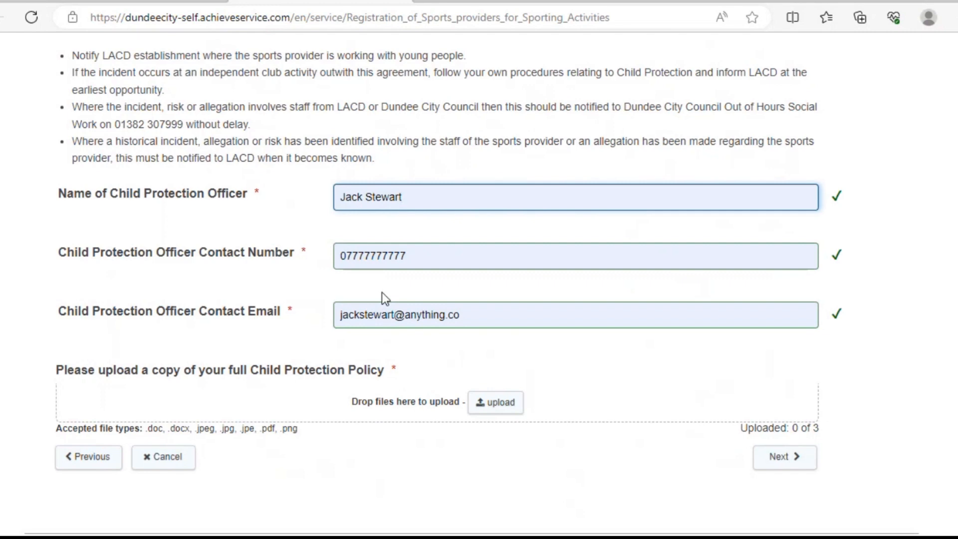
left_click(486, 405)
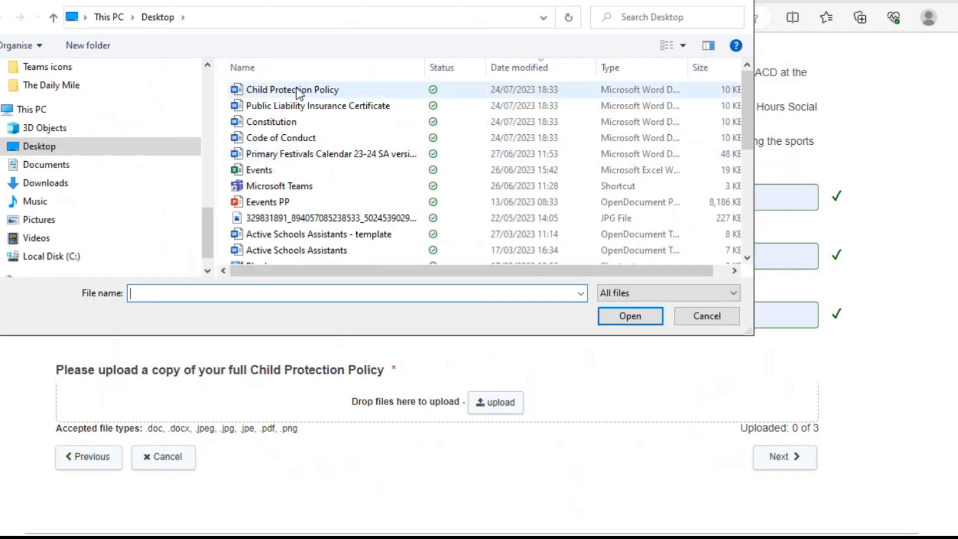
double_click(297, 88)
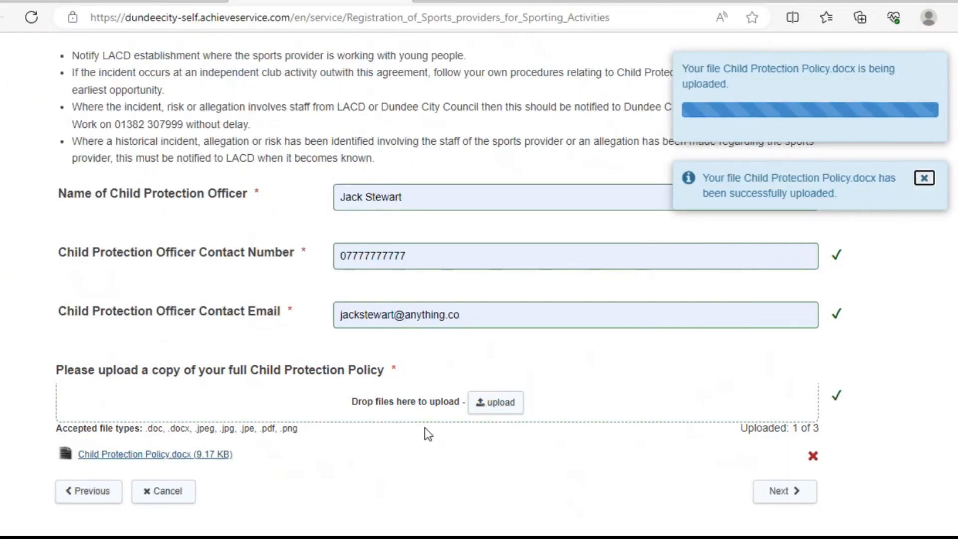
scroll(819, 385, "down", 2)
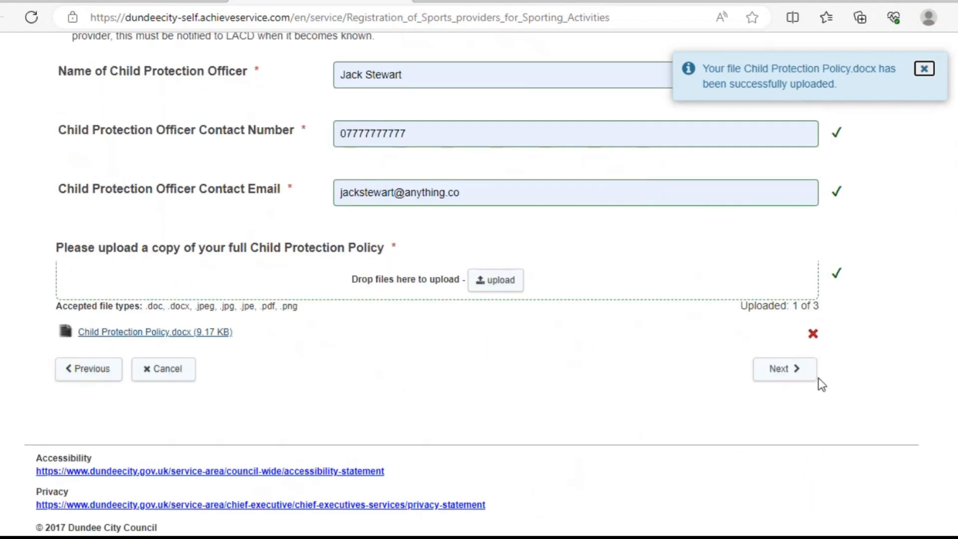
left_click(794, 369)
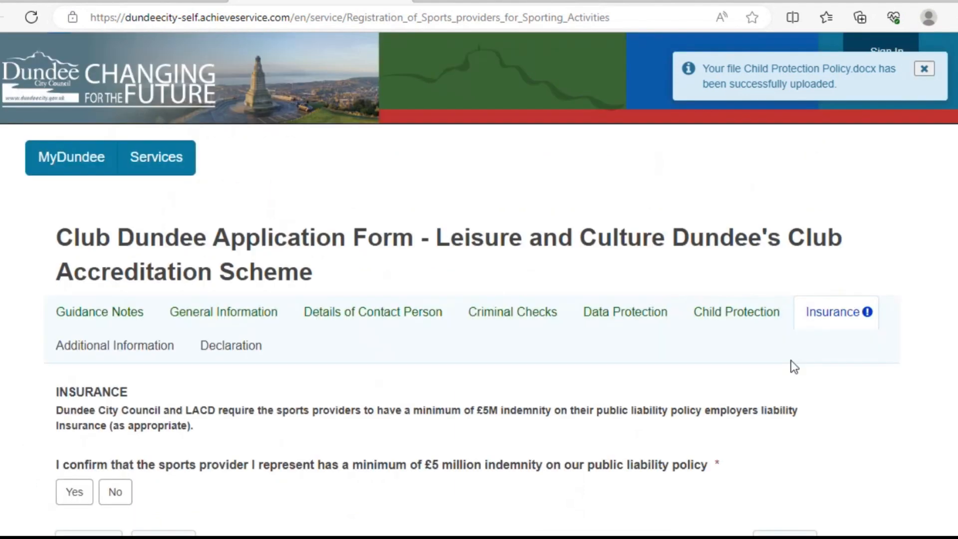
Step: Confirm £5 million liability cover, upload Public Liability Insurance Certificate.docx, and continue to Additional Information
scroll(947, 253, "down", 3)
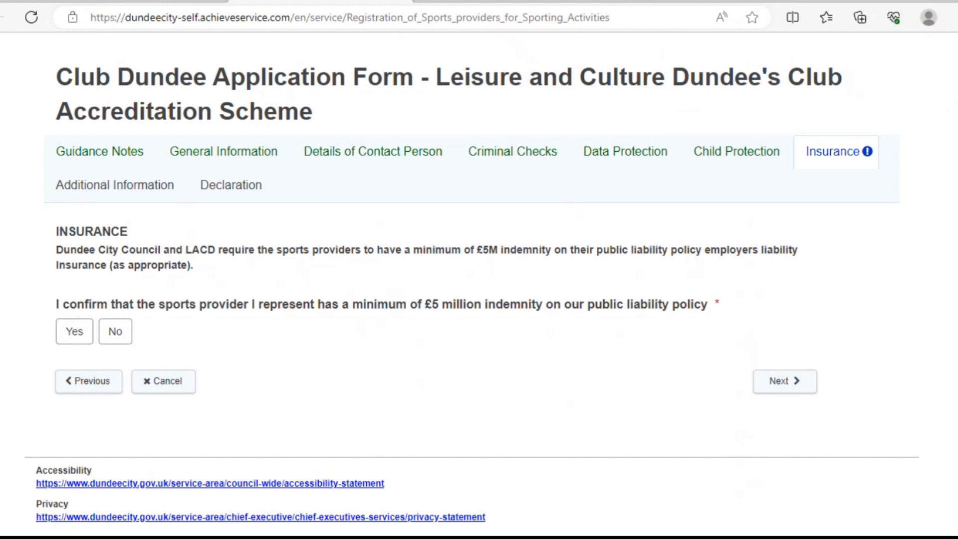
left_click(81, 332)
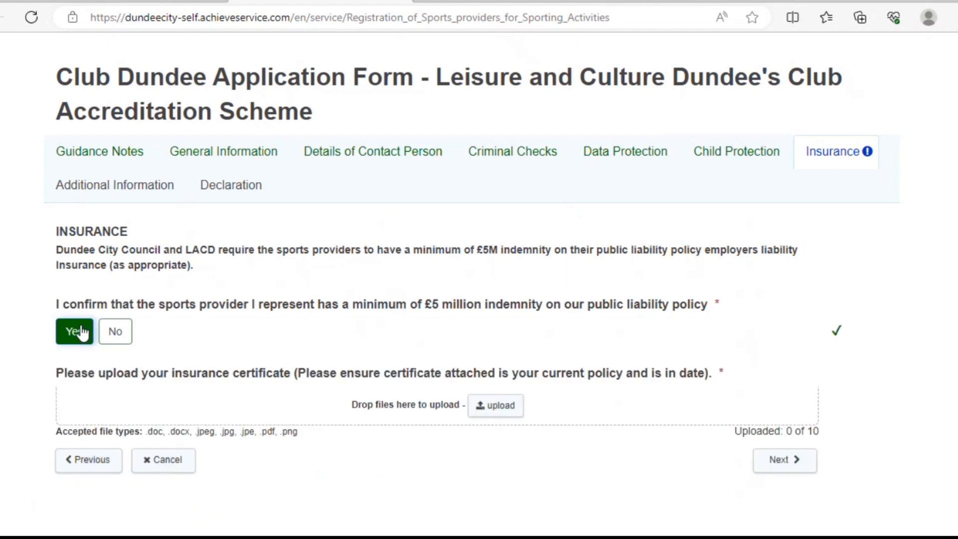
left_click(499, 405)
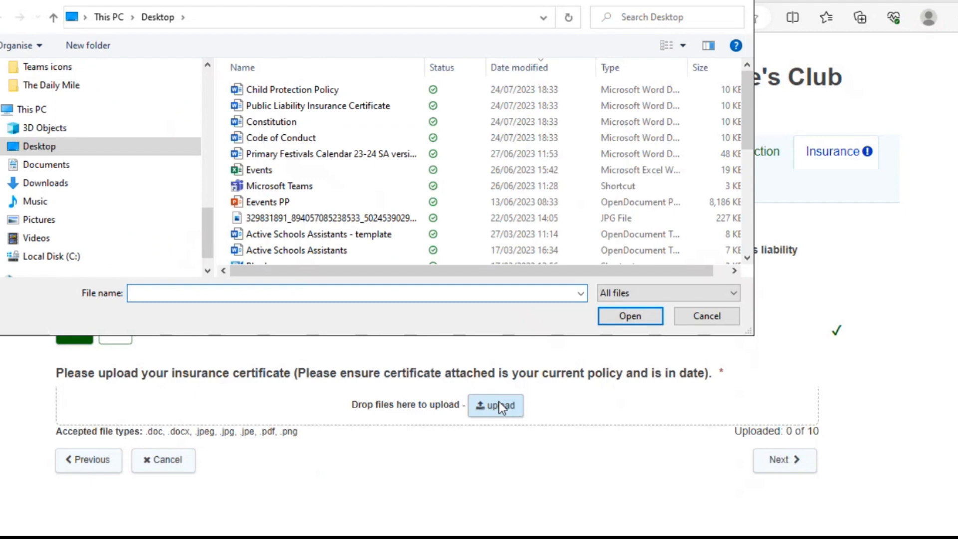
double_click(355, 109)
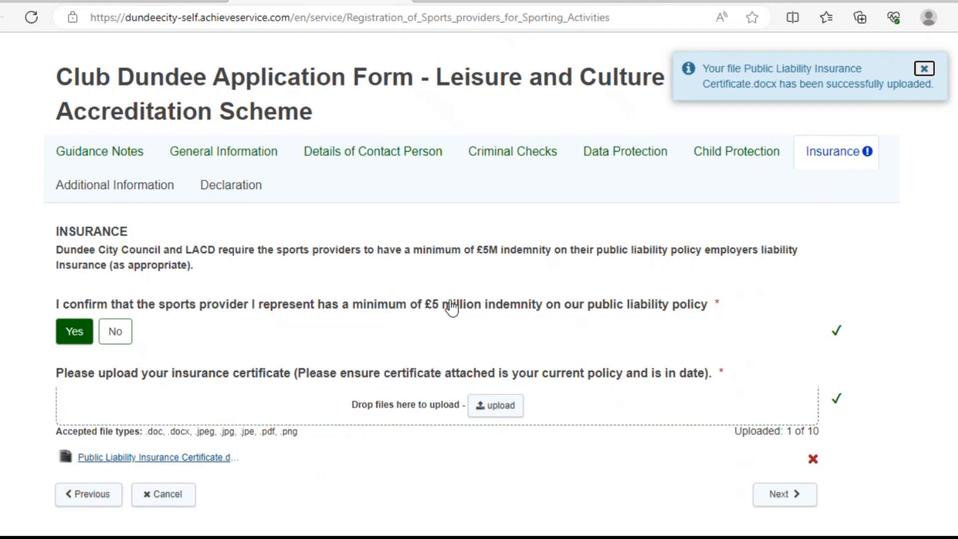
scroll(782, 396, "down", 3)
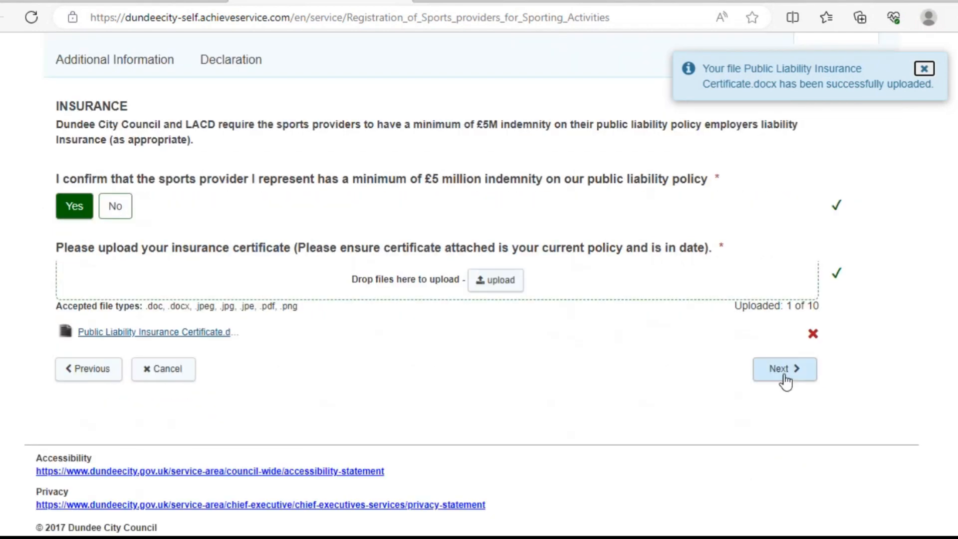
left_click(784, 369)
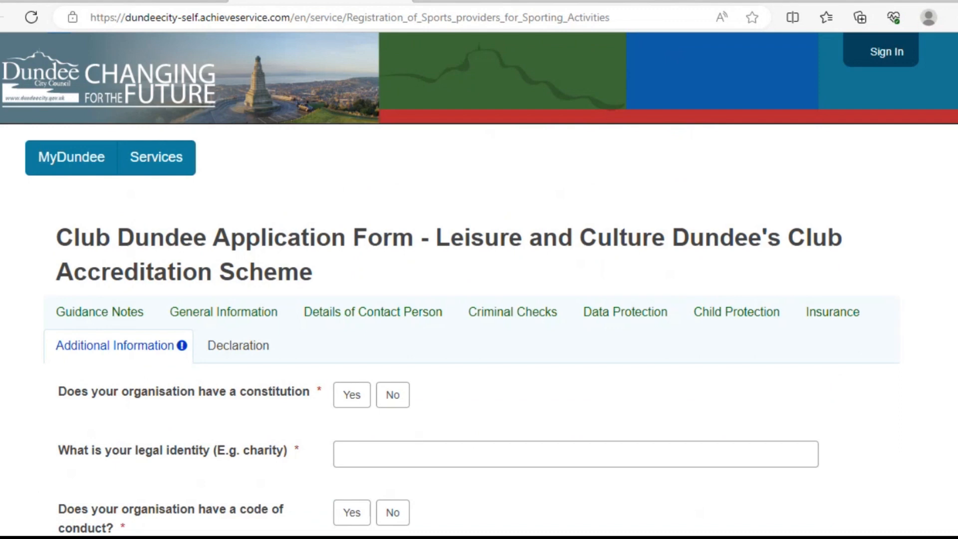
Step: Answer Yes to having a constitution, upload Constitution.docx, and enter legal identity 'Club - Not for profit'
scroll(898, 316, "down", 3)
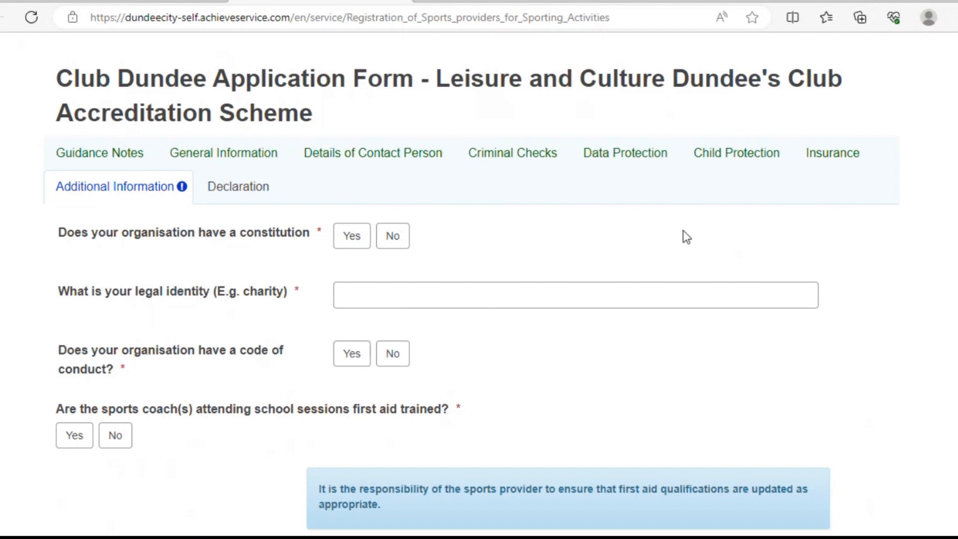
left_click(352, 240)
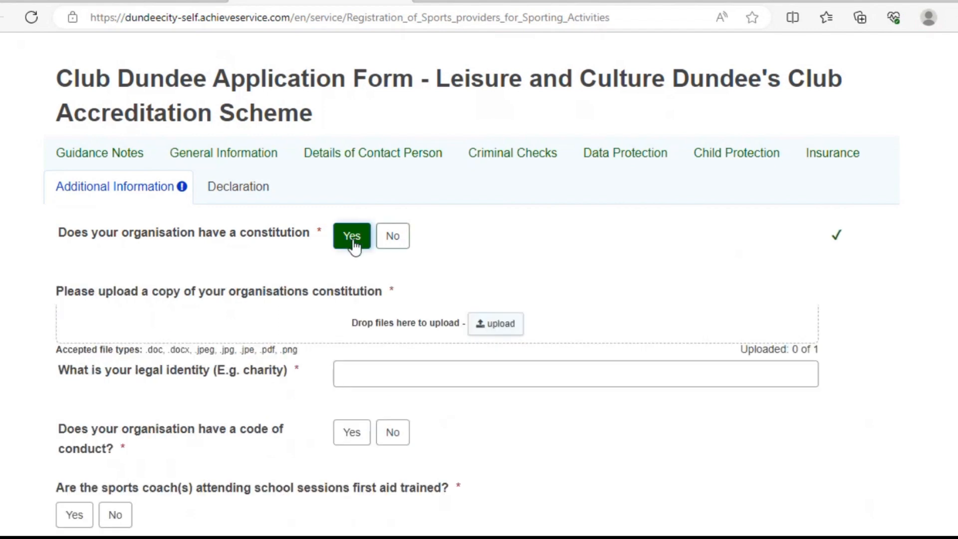
left_click(496, 324)
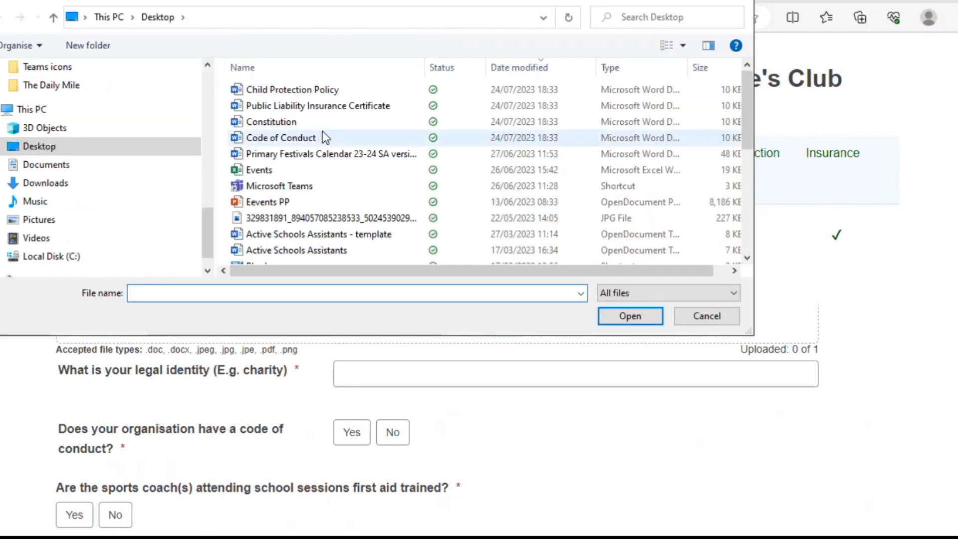
double_click(309, 118)
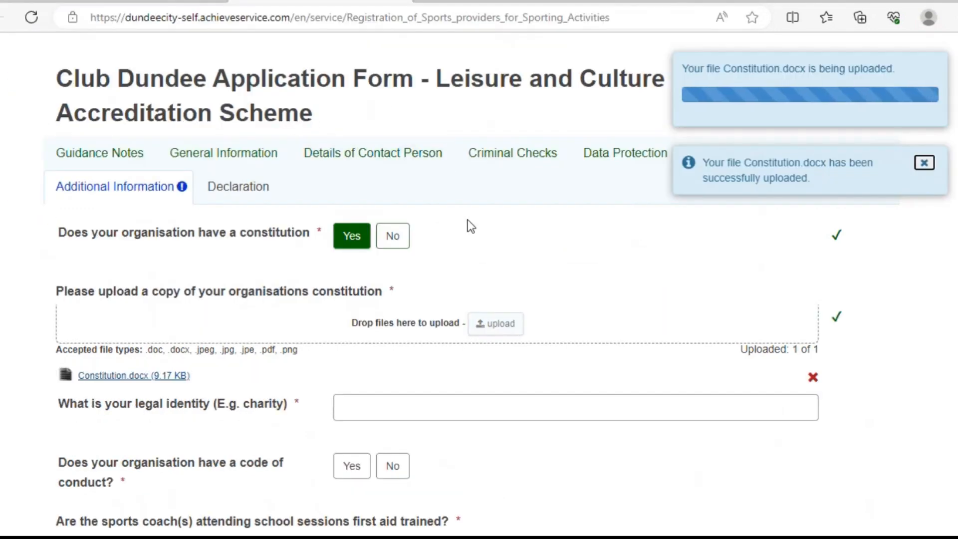
left_click(422, 404)
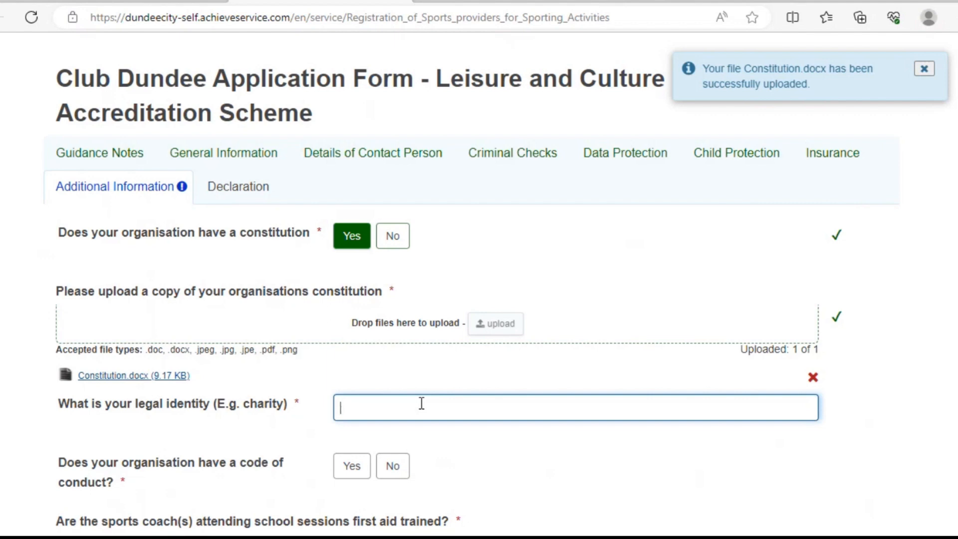
type("Club - Not for pro")
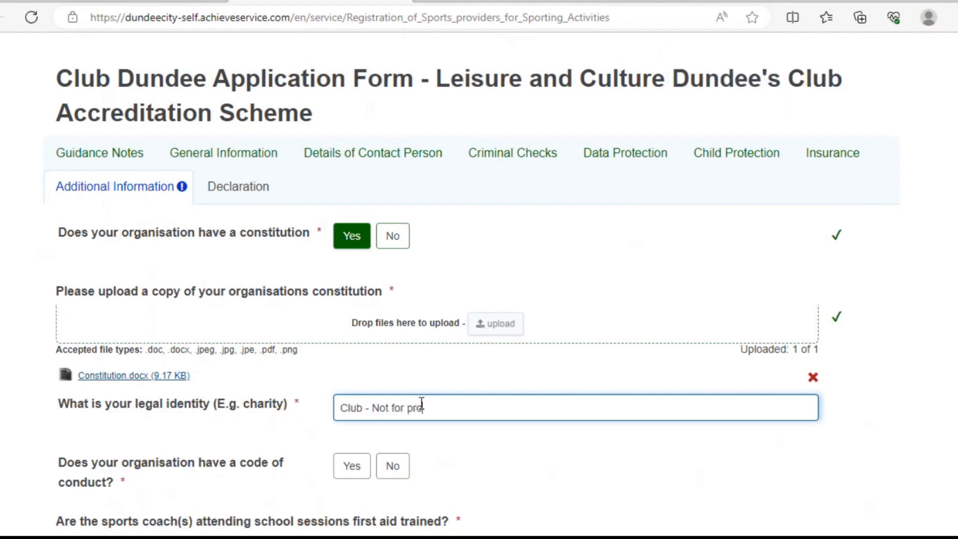
type("fit")
Step: Answer Yes to having a code of conduct and upload Code of Conduct.docx
scroll(479, 280, "down", 5)
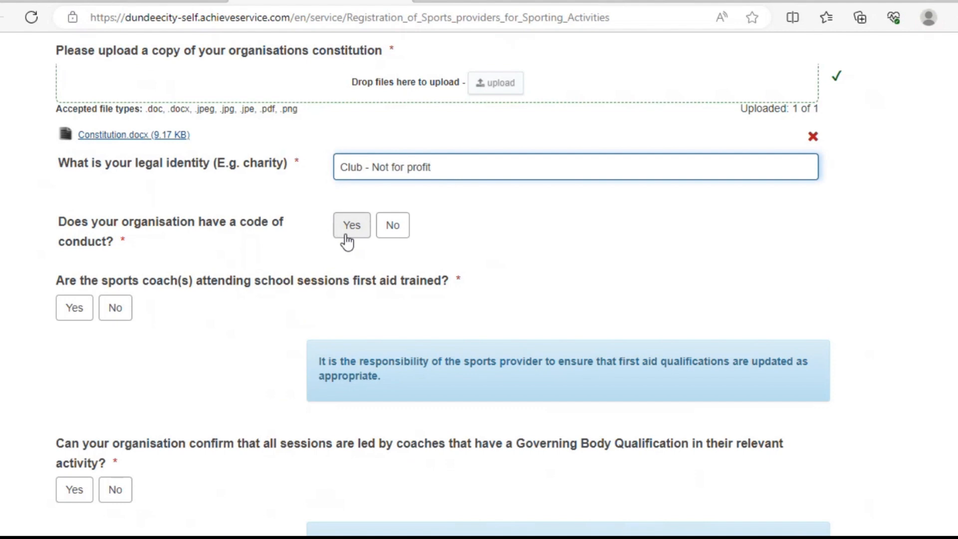
left_click(348, 243)
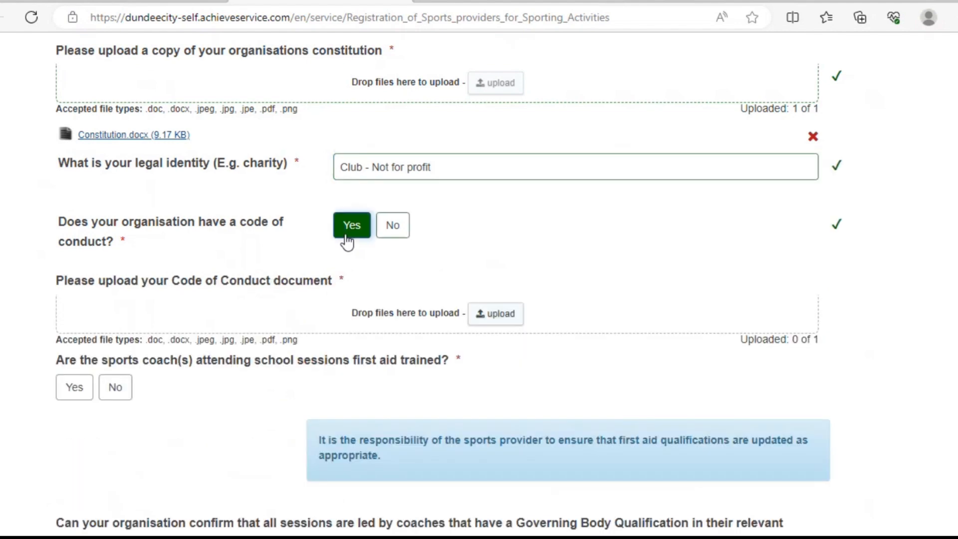
left_click(489, 325)
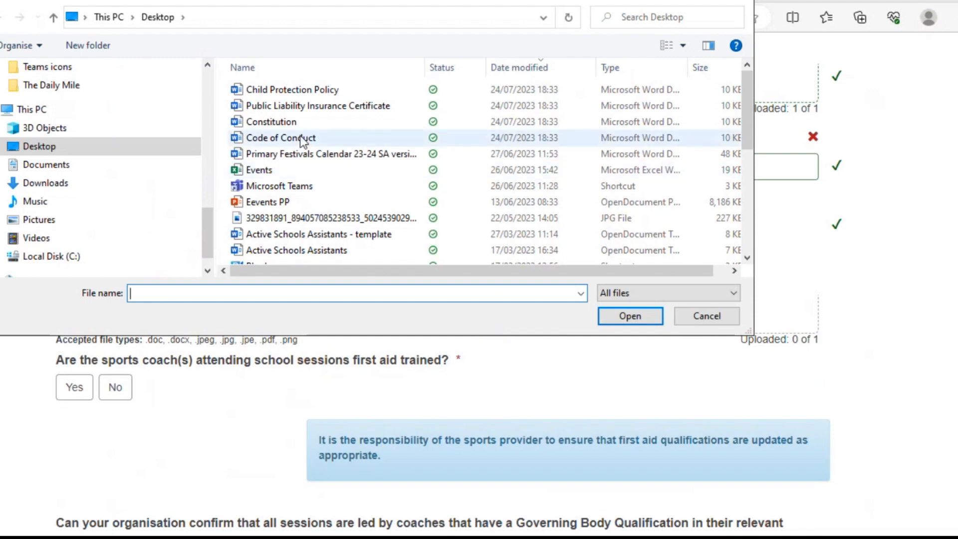
left_click(300, 139)
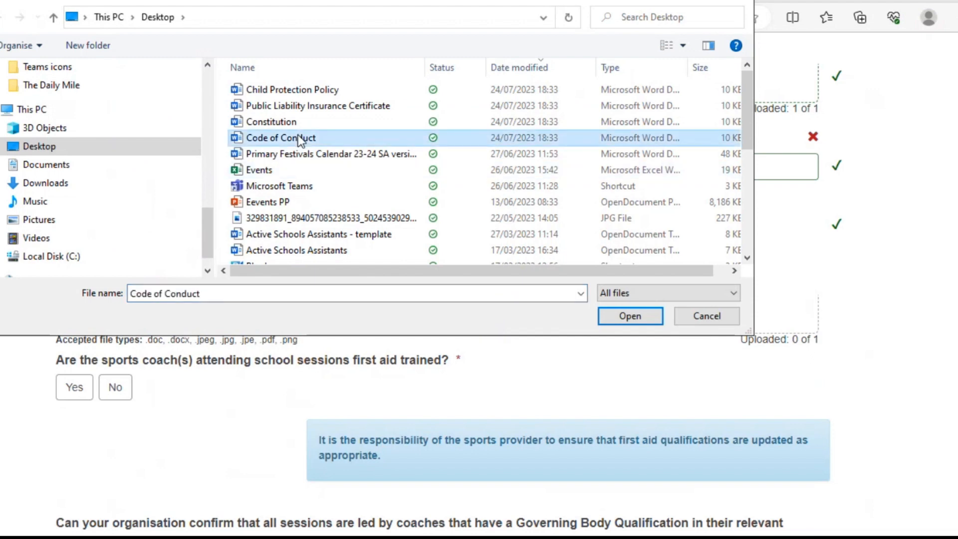
left_click(298, 136)
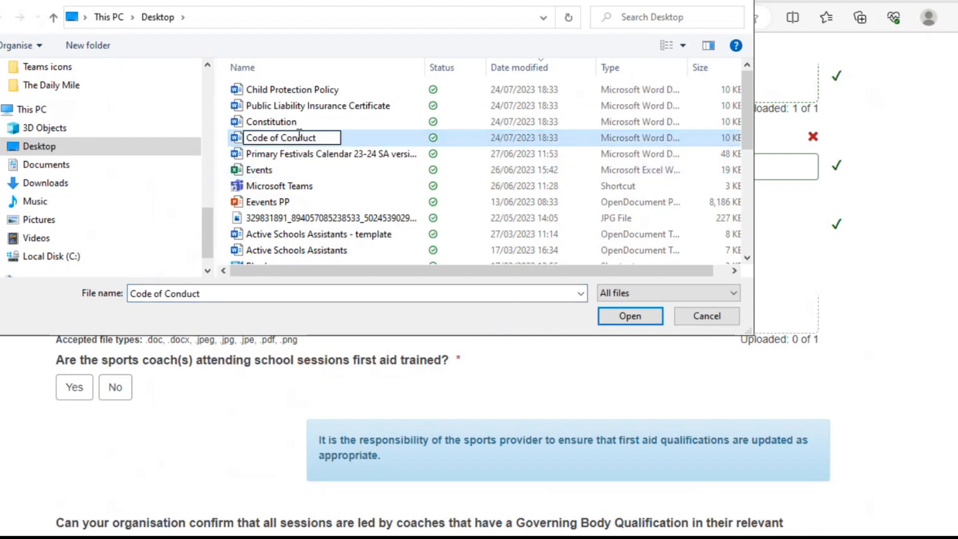
left_click(237, 139)
double_click(237, 139)
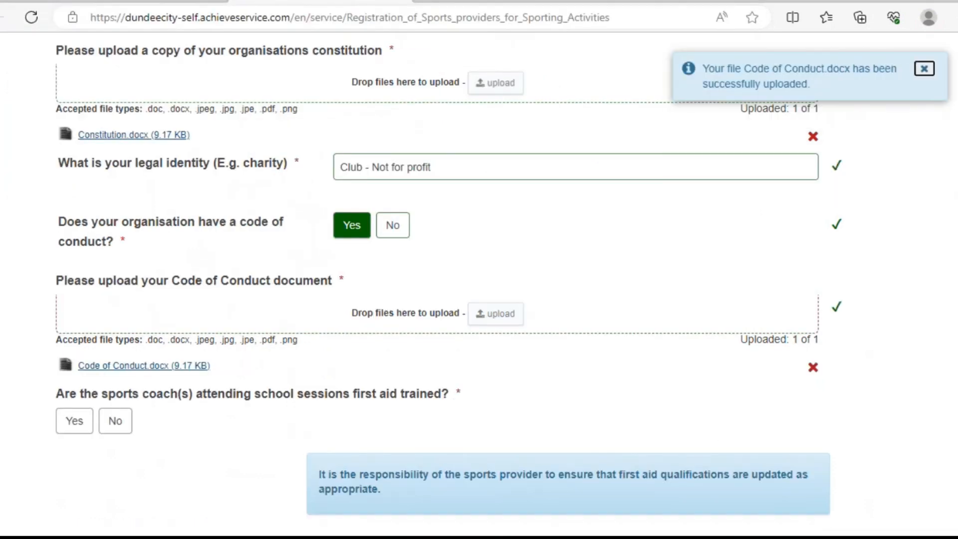
Step: Answer Yes to first-aid-trained coaches and to sessions led by qualified coaches
scroll(450, 284, "down", 4)
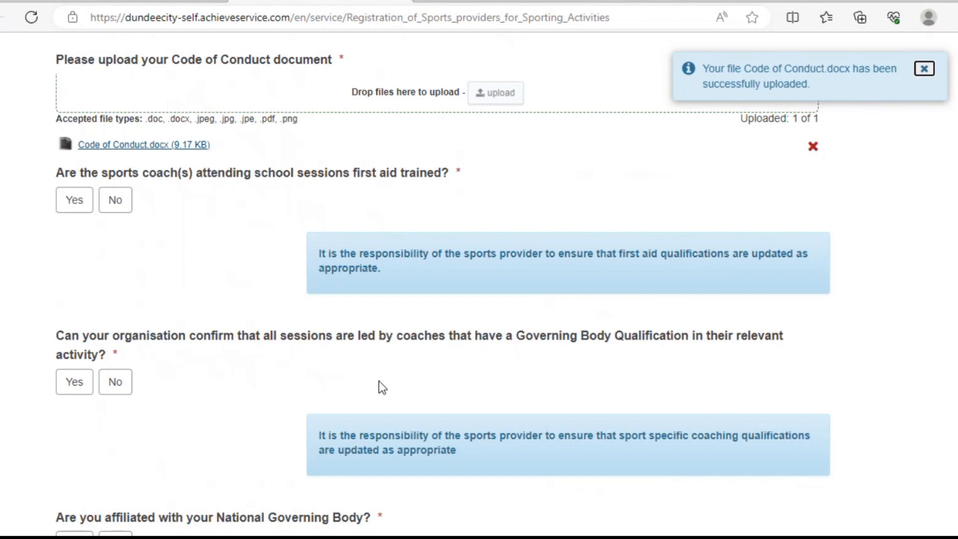
left_click(67, 209)
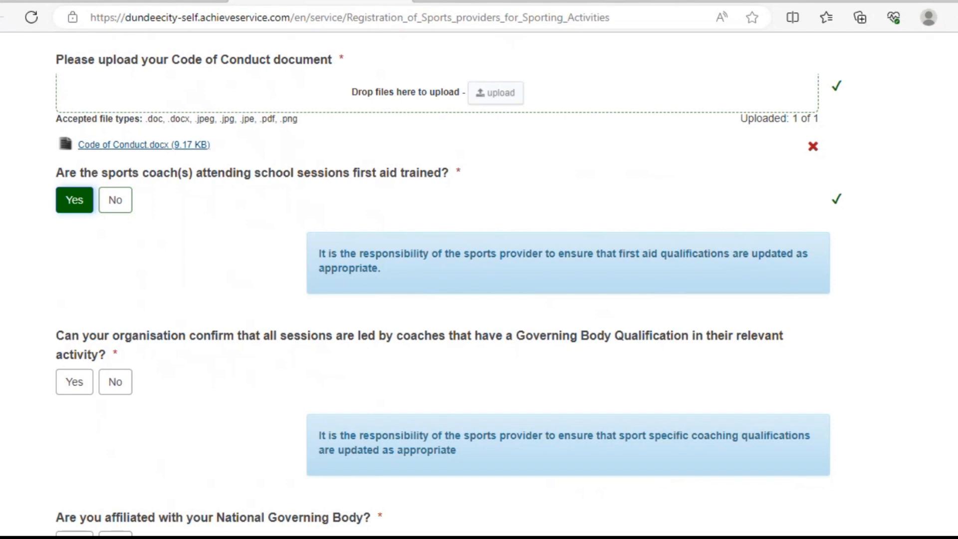
scroll(480, 285, "down", 3)
scroll(479, 285, "down", 2)
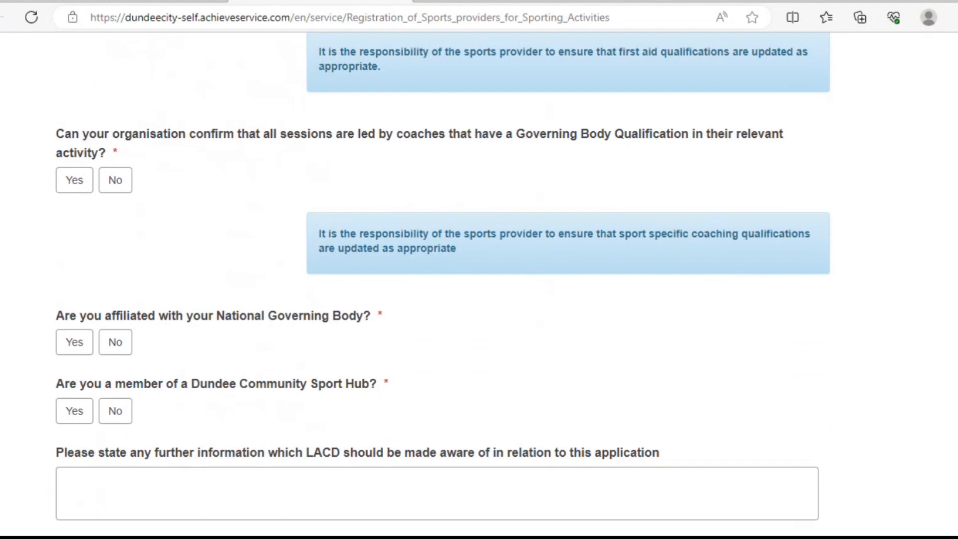
left_click(78, 187)
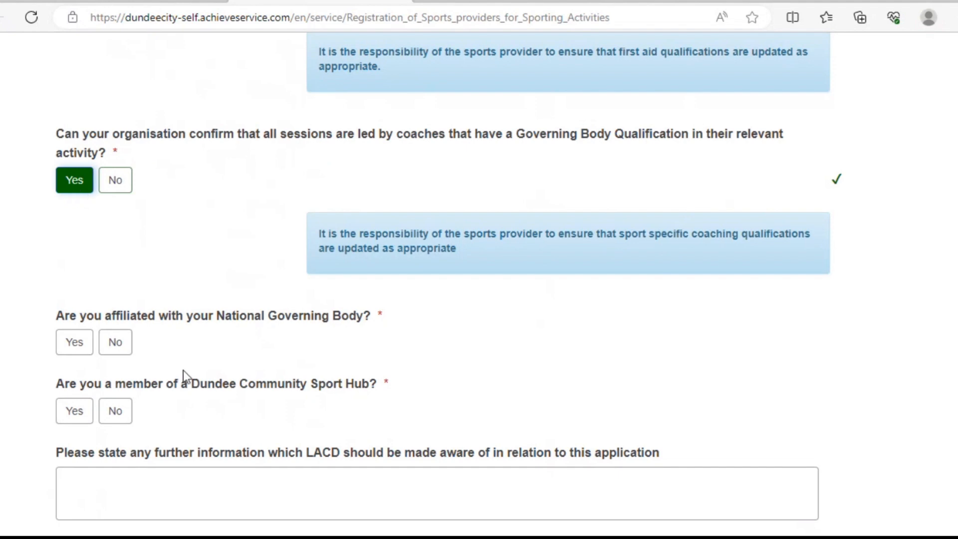
Step: Confirm governing body affiliation with SFA and enter the governing body contact's name
left_click(80, 355)
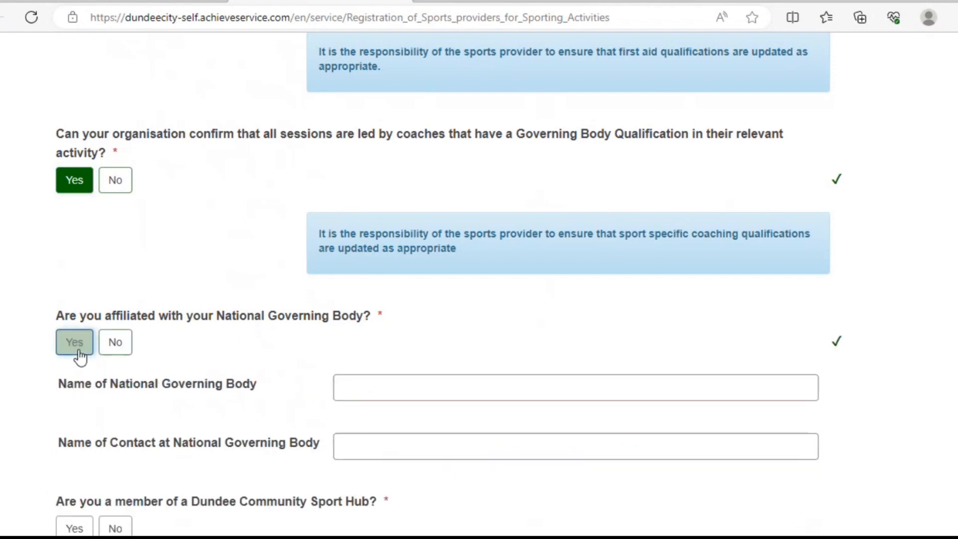
left_click(115, 355)
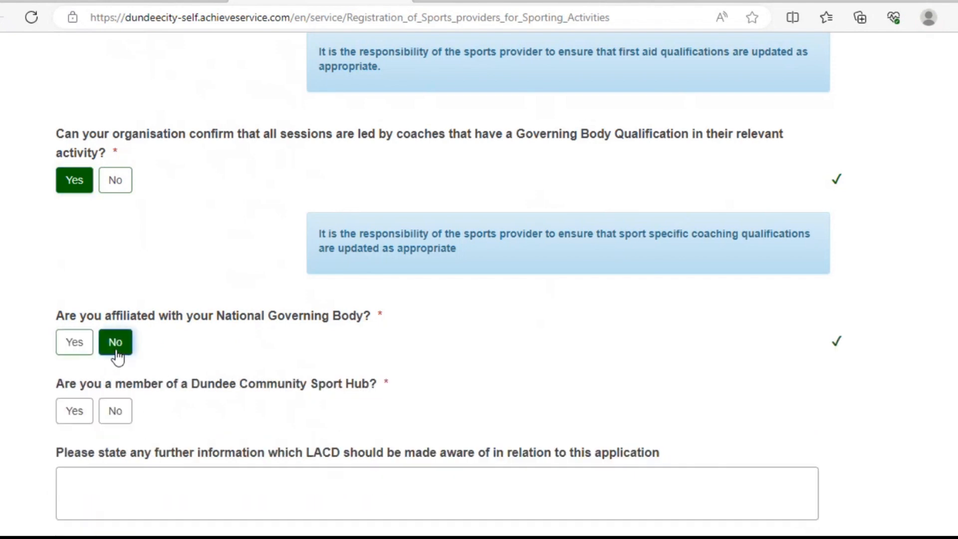
left_click(75, 343)
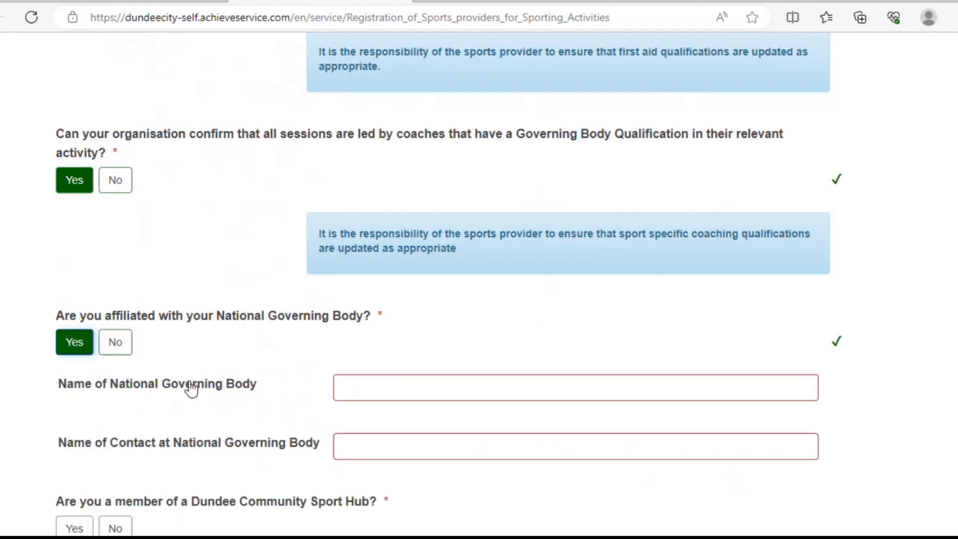
left_click(355, 386)
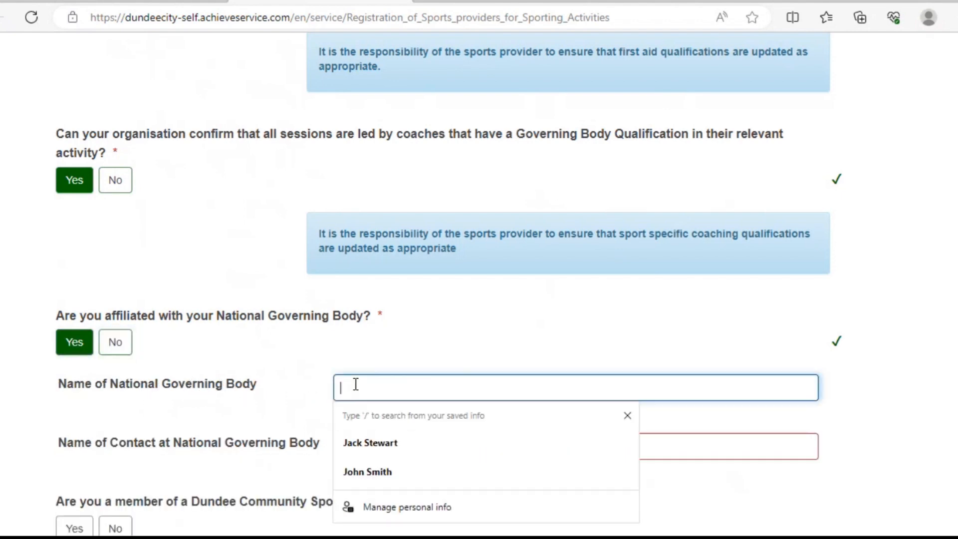
type("SFA")
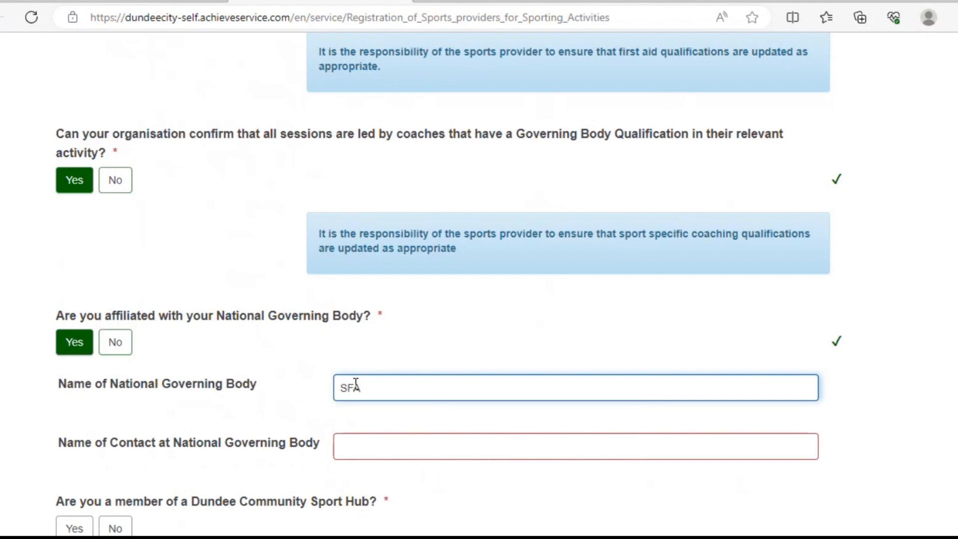
left_click(368, 450)
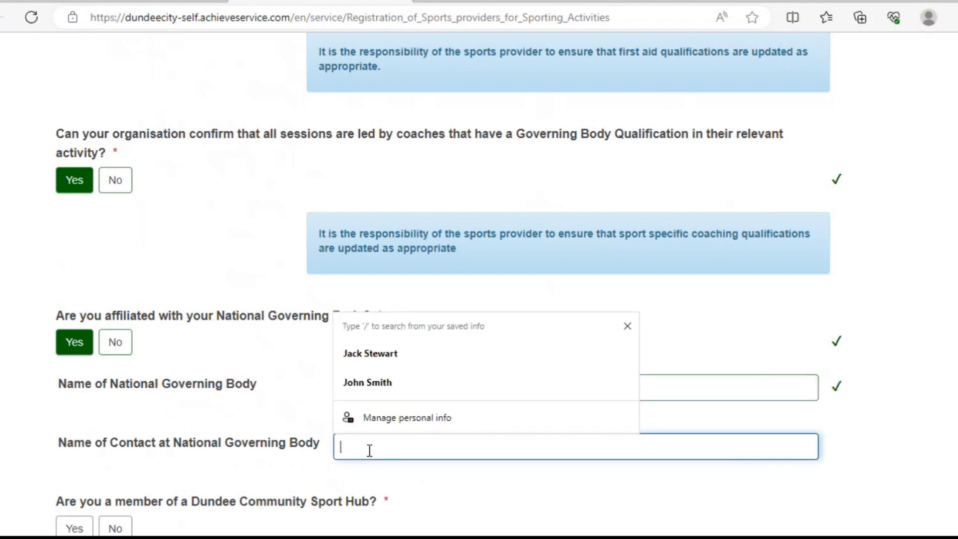
type("John Smith")
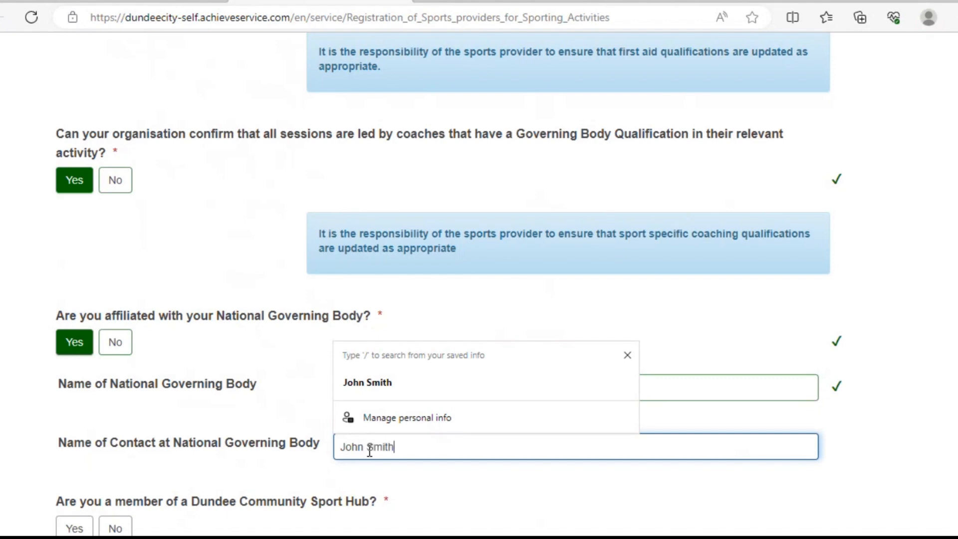
left_click(506, 483)
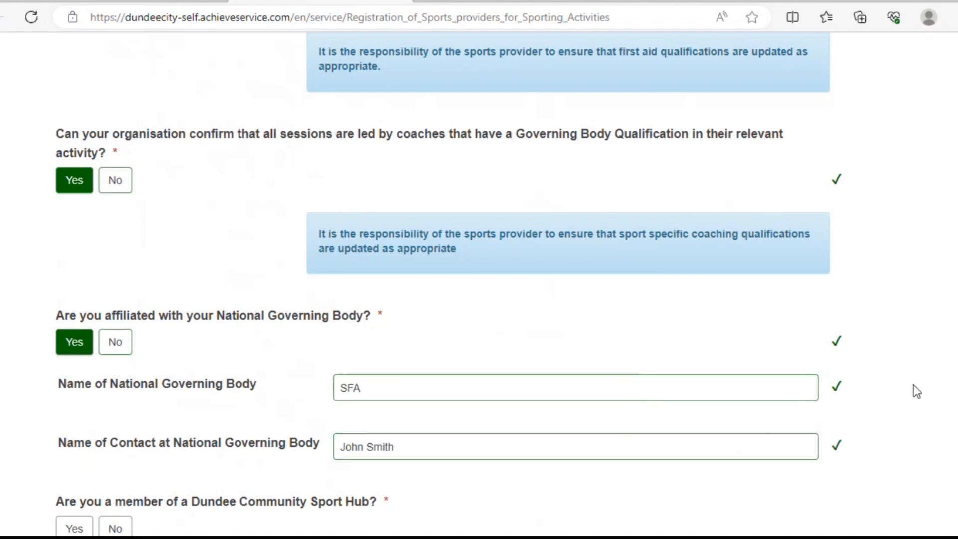
Step: Answer No to Sport Hub membership, add the note 'We are a new club looking for new members.', and continue
scroll(953, 370, "down", 5)
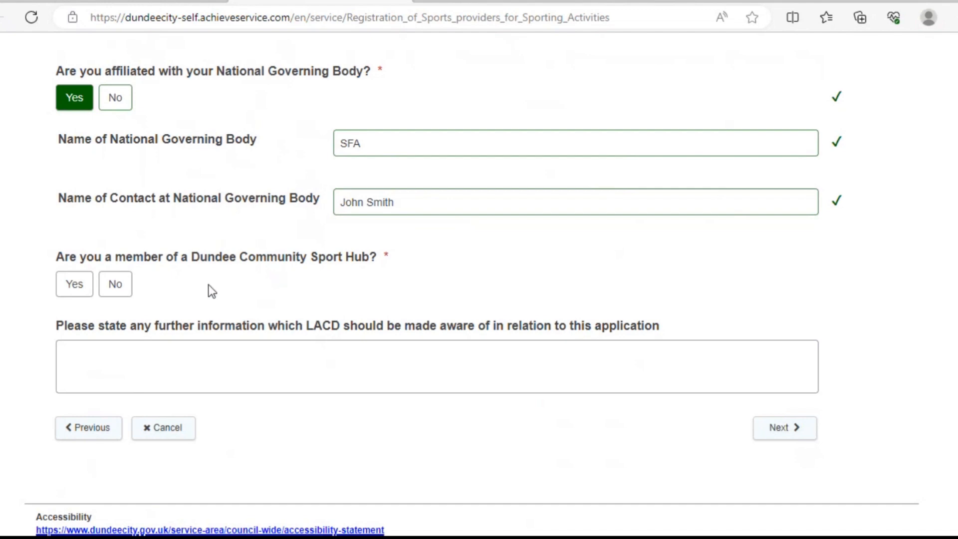
left_click(111, 285)
left_click(86, 289)
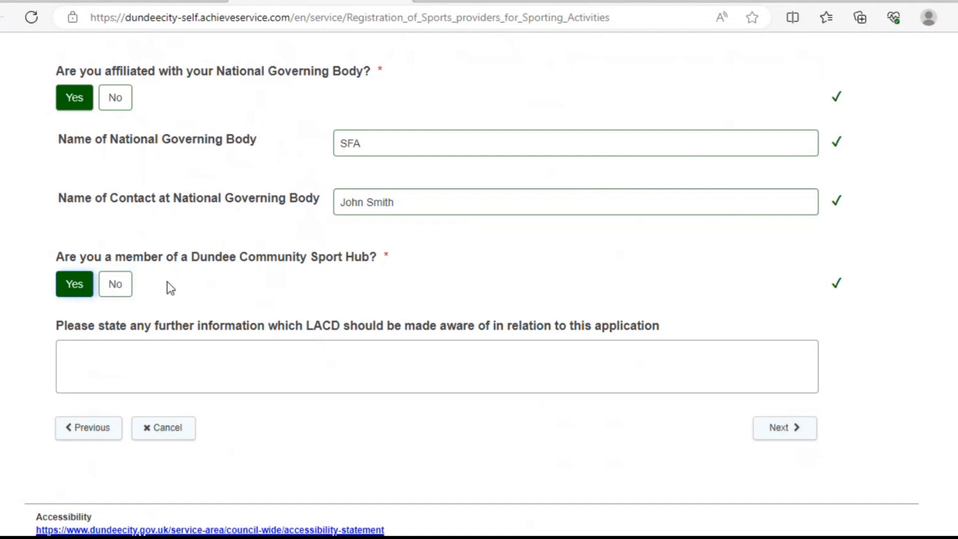
left_click(116, 289)
left_click(151, 346)
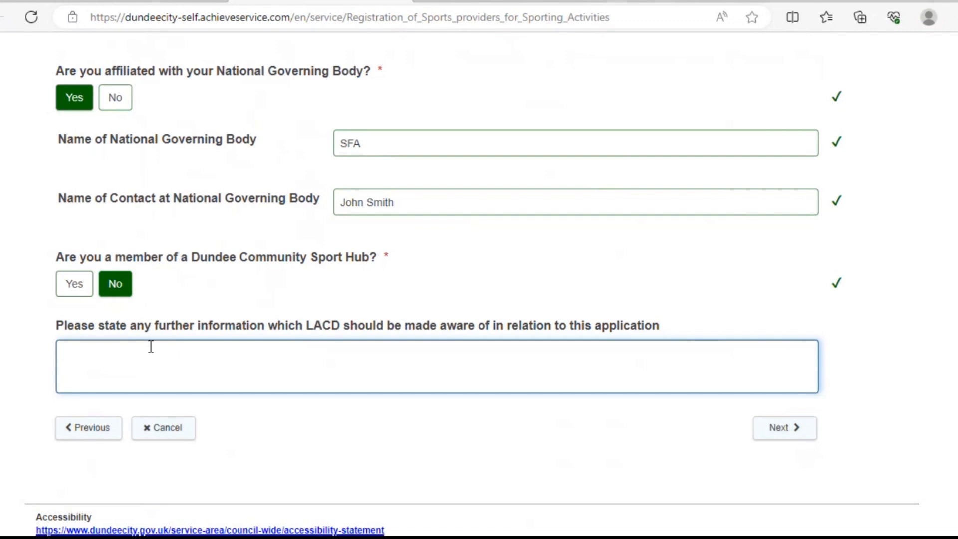
type("We are a new club look")
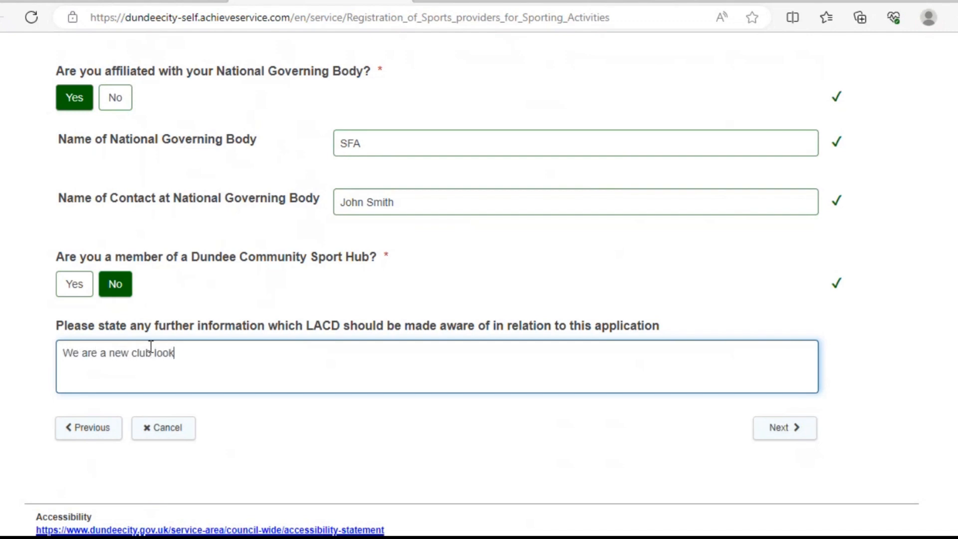
type("ing for new mem")
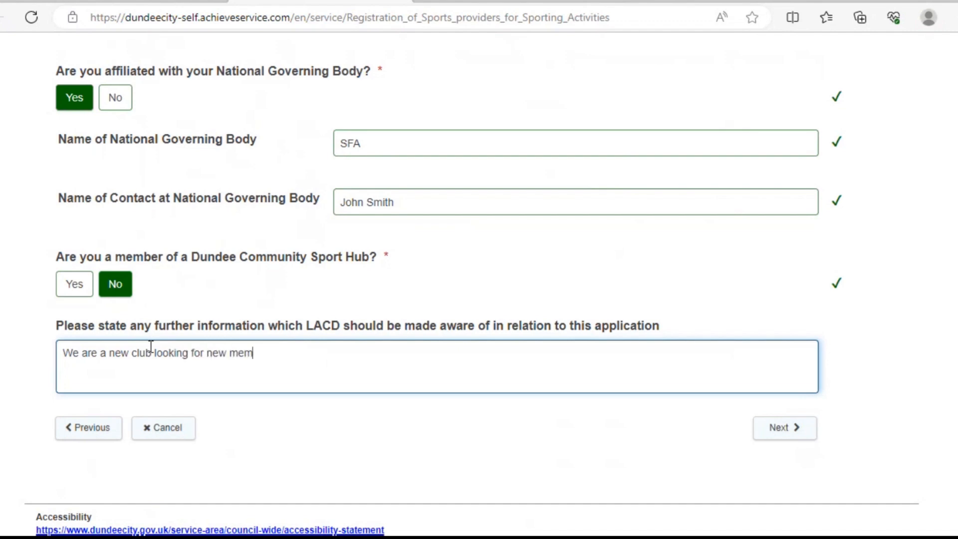
type("bers.")
left_click(774, 429)
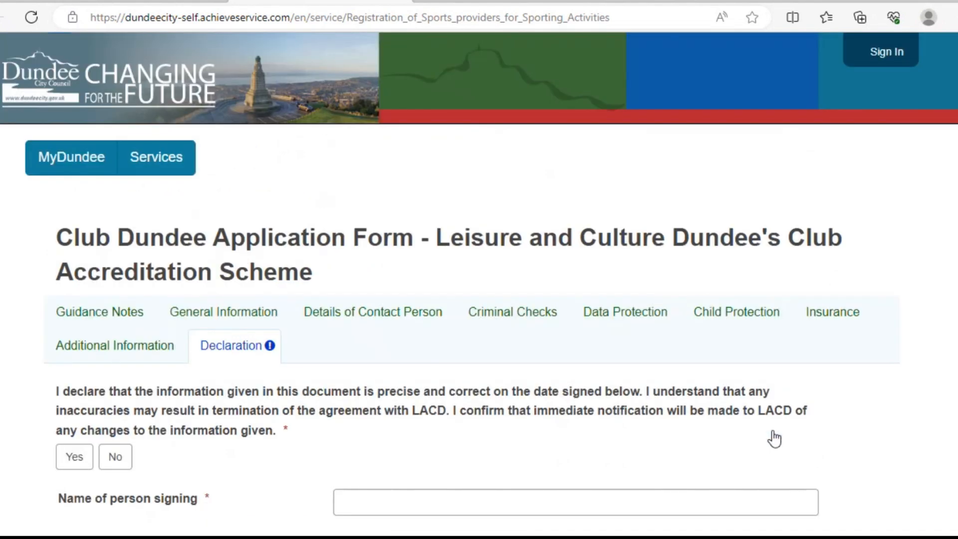
Step: Agree to the declaration and fill in the signer's name from saved autofill details
scroll(479, 274, "down", 5)
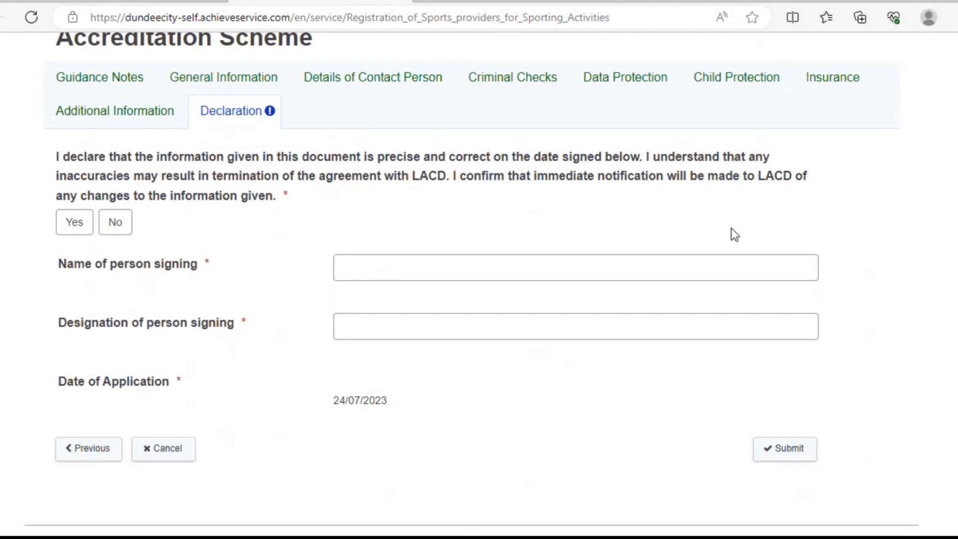
left_click(74, 235)
left_click(370, 268)
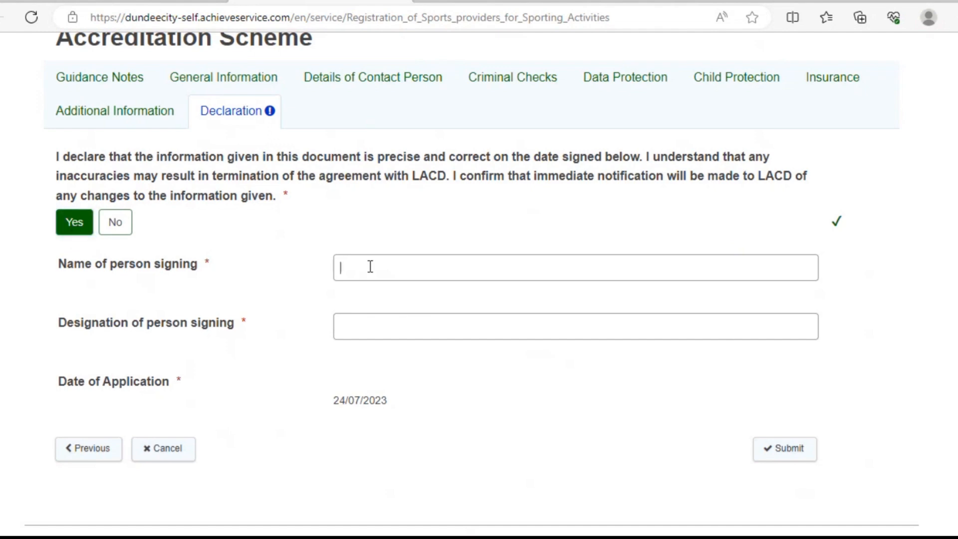
left_click(392, 352)
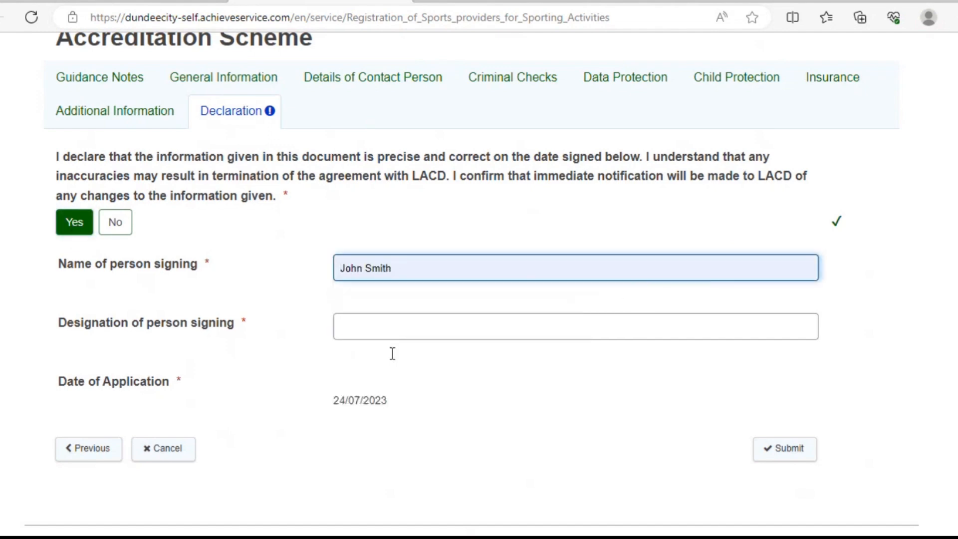
Step: Enter the signer's designation as 'Committee member', correcting the 'Commmittee' typo
left_click(414, 323)
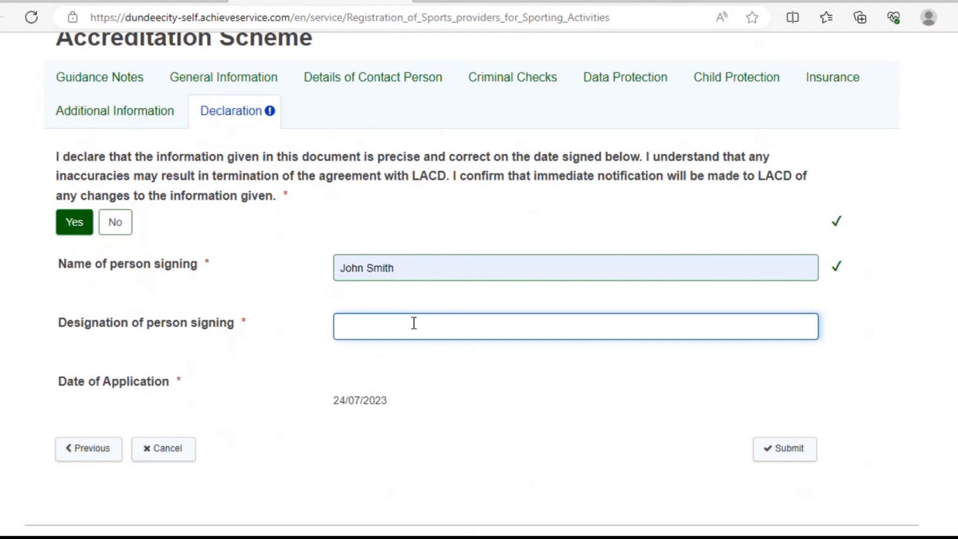
type("Commmittee mem")
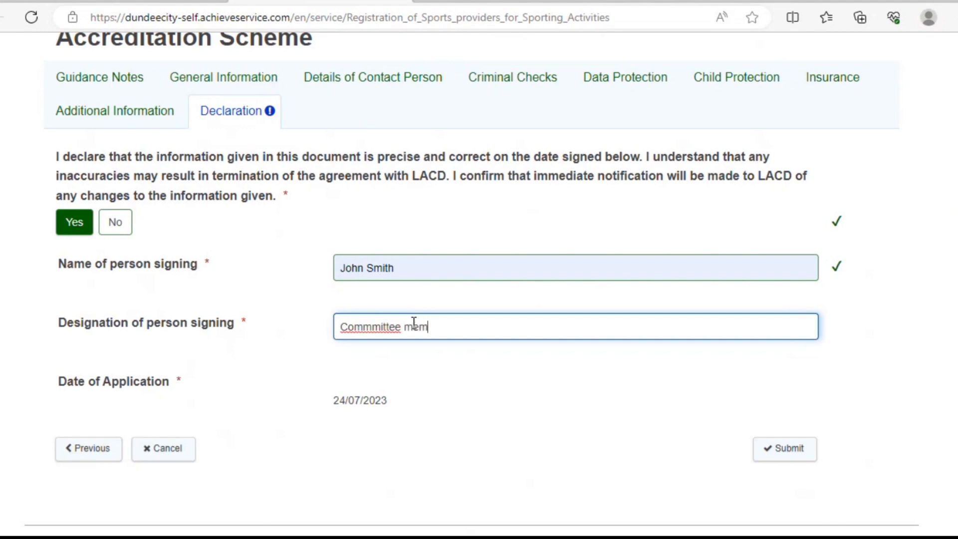
type("ber")
left_click(372, 333)
key("BackSpace")
Step: Submit the AC Dundee application, review the confirmation summary, and continue to the MyDundee home page
left_click(781, 462)
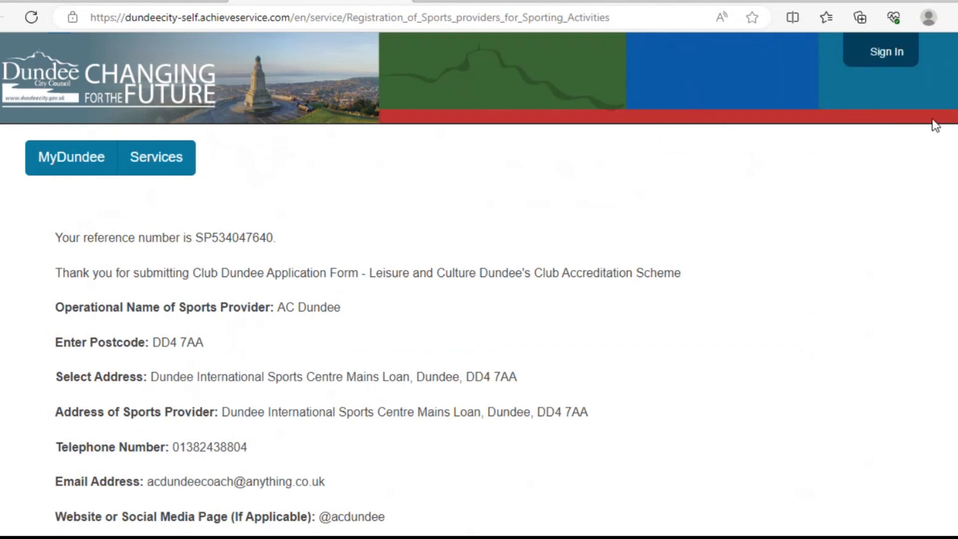
scroll(479, 280, "down", 10)
scroll(954, 445, "down", 12)
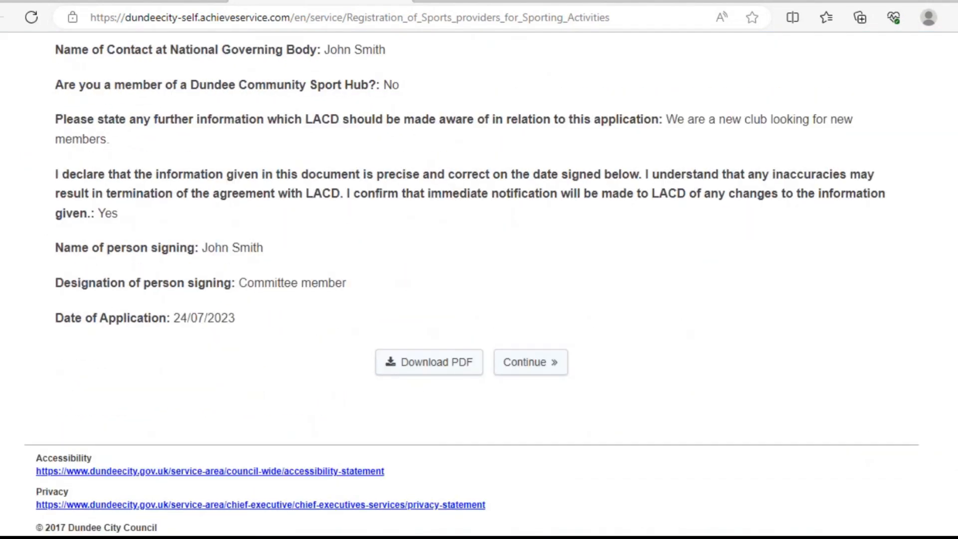
scroll(480, 279, "up", 20)
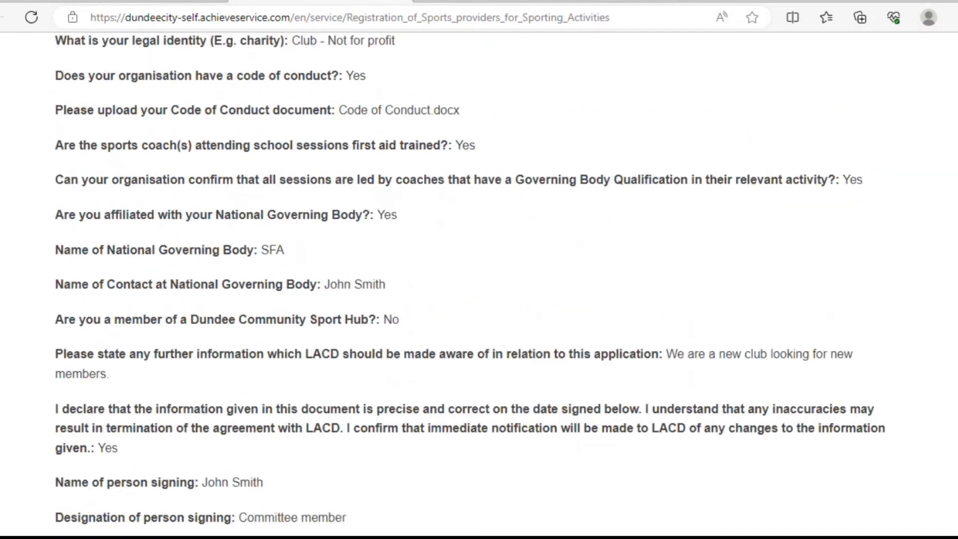
scroll(812, 98, "up", 1)
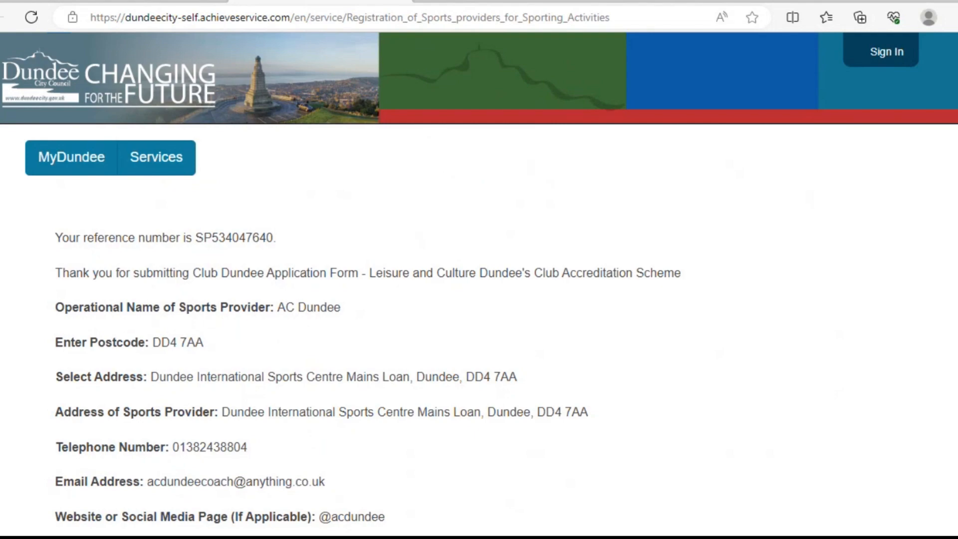
scroll(942, 370, "down", 15)
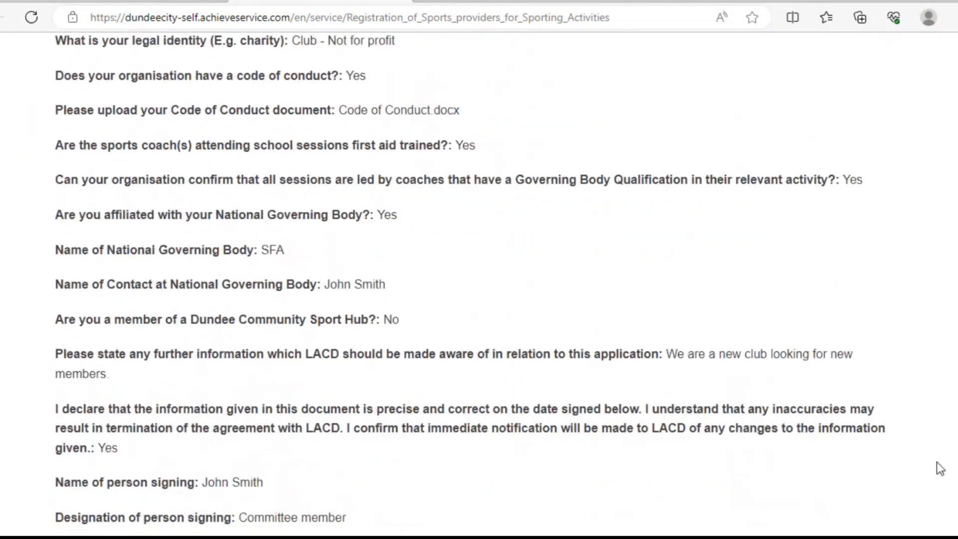
scroll(934, 490, "down", 2)
left_click(547, 481)
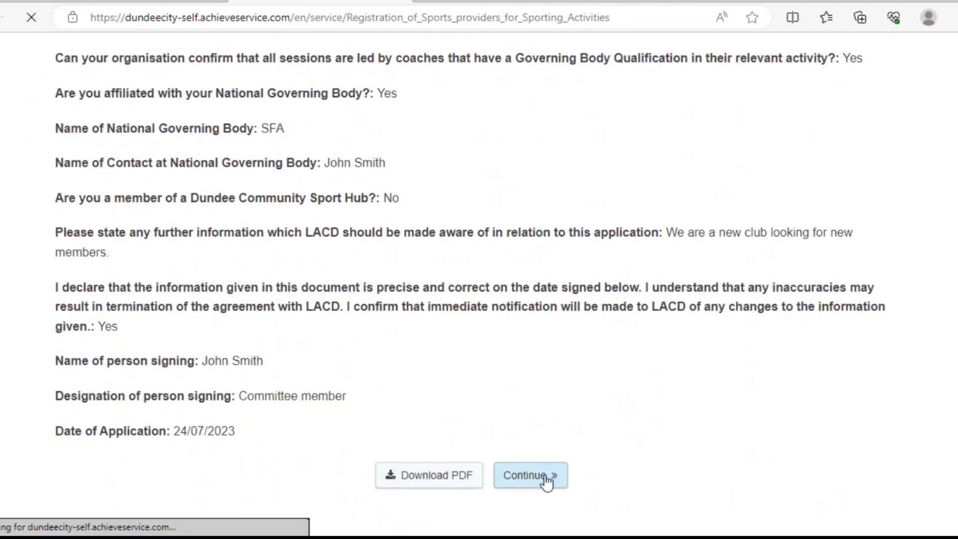